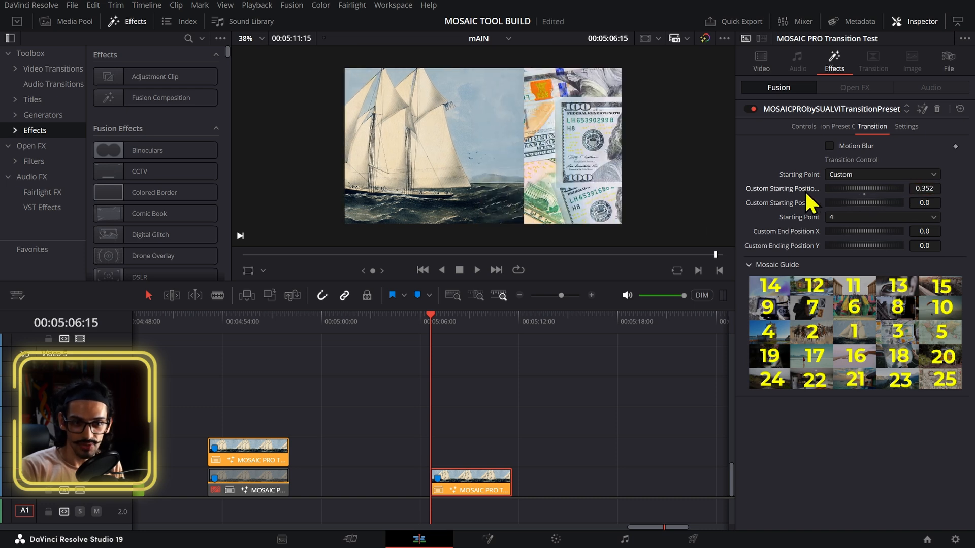
# Step: Set the transition's Starting Point to 1 and move the playhead into the transition clip
pyautogui.click(843, 175)
pyautogui.click(850, 203)
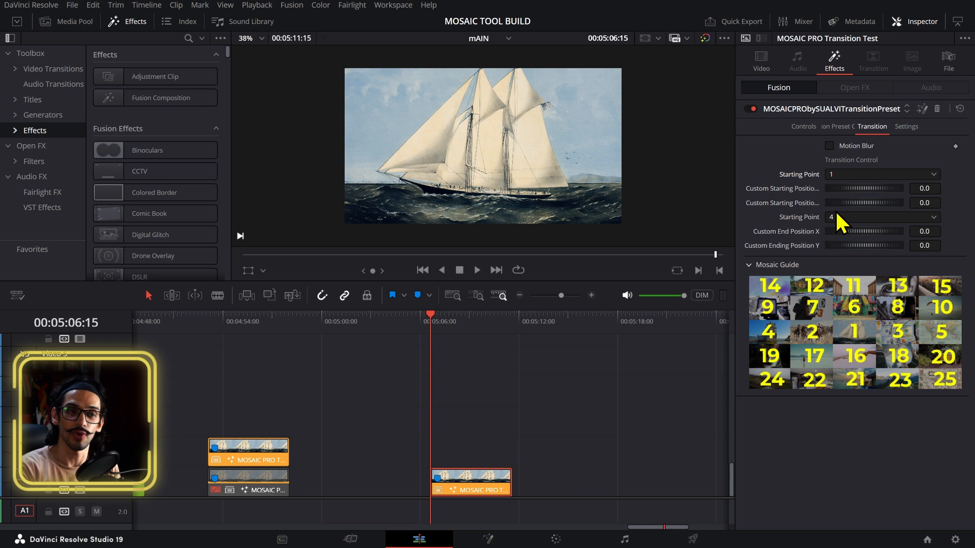
pyautogui.click(459, 331)
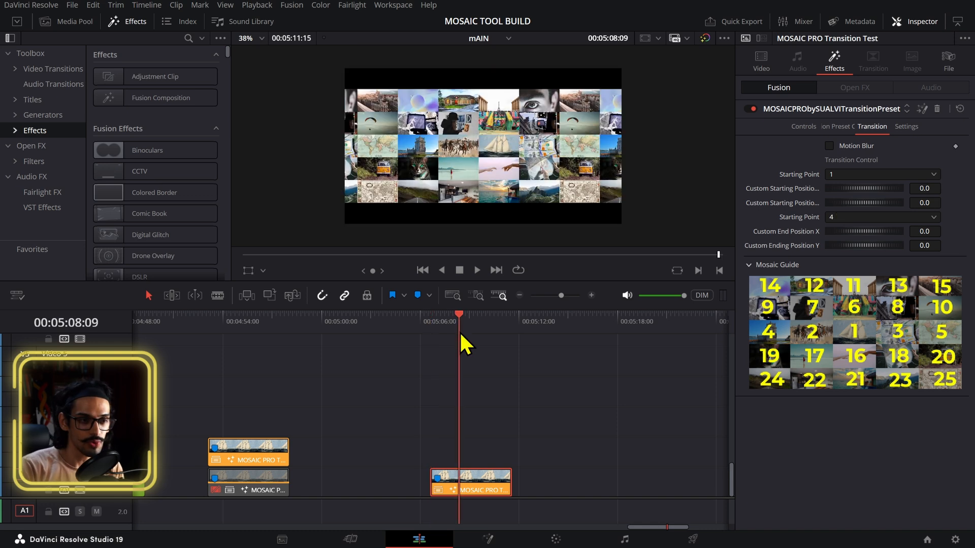
# Step: Examine the animation preset's rotation and offset settings, then return to the transition controls
pyautogui.click(837, 126)
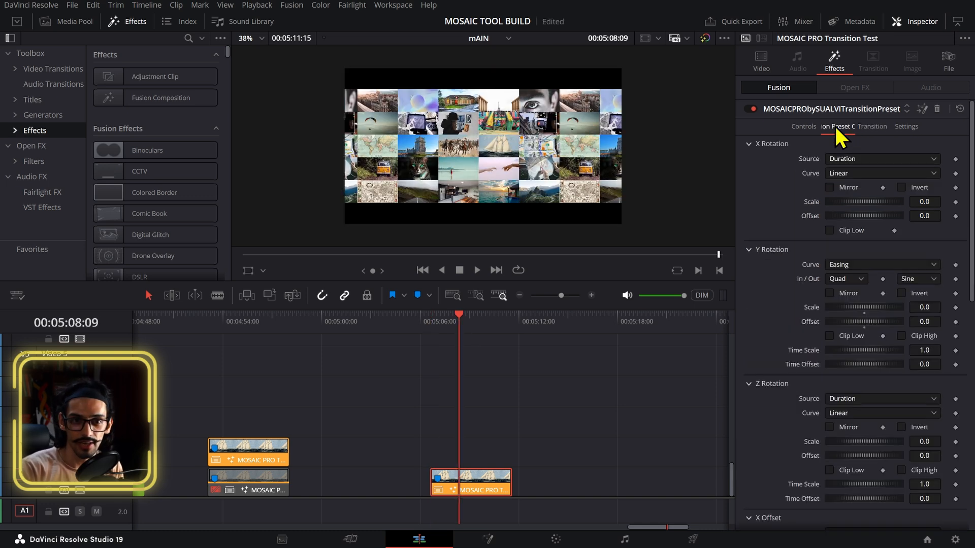
pyautogui.scroll(-5, 837, 305)
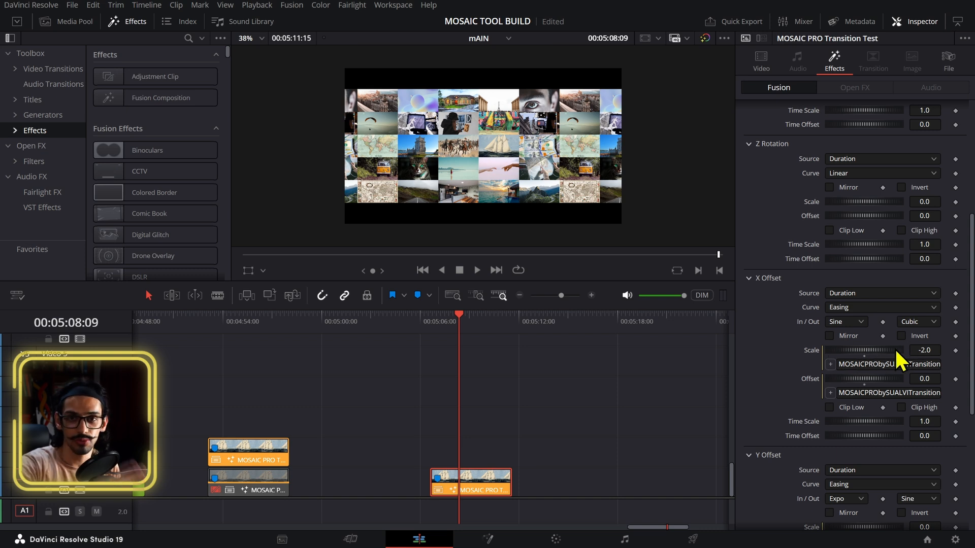
pyautogui.scroll(6, 879, 254)
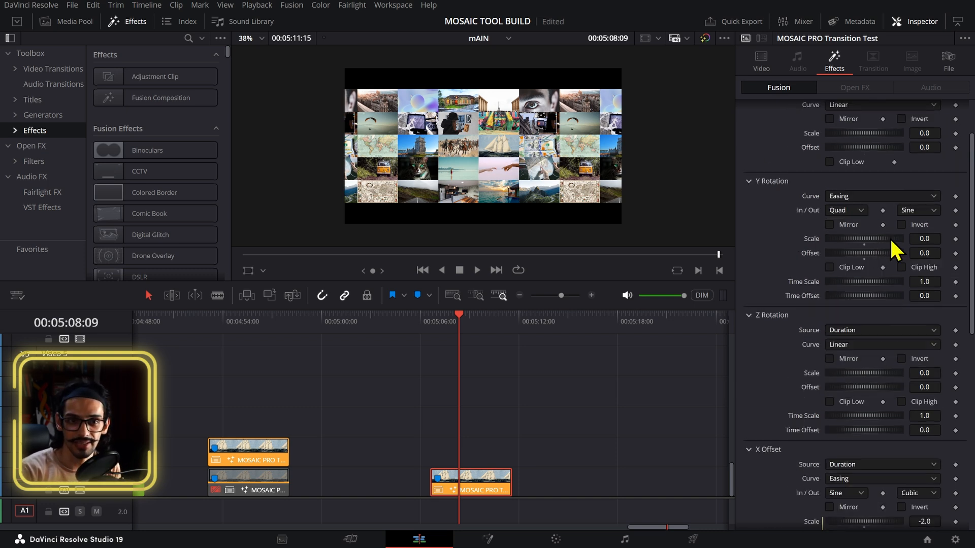
pyautogui.scroll(-7, 873, 167)
pyautogui.scroll(-5, 871, 213)
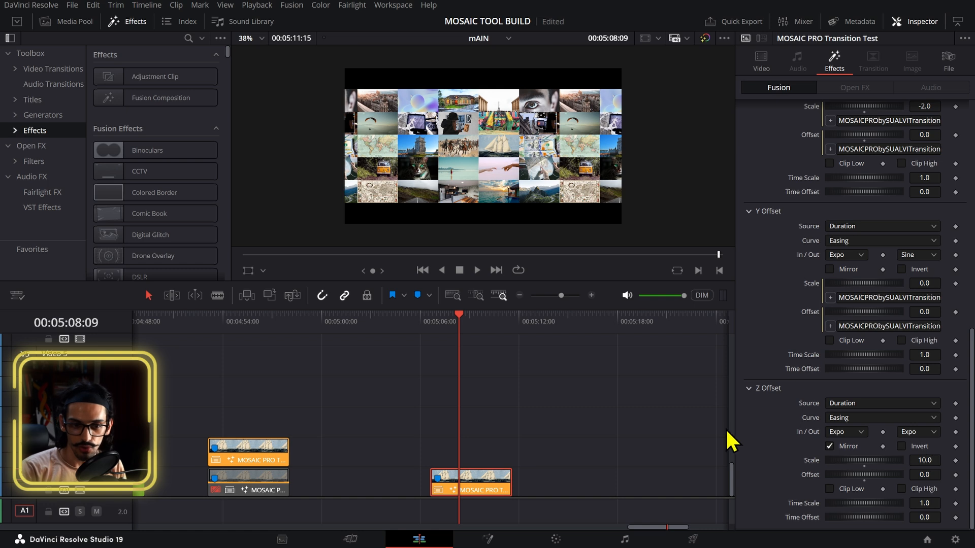
pyautogui.scroll(10, 863, 462)
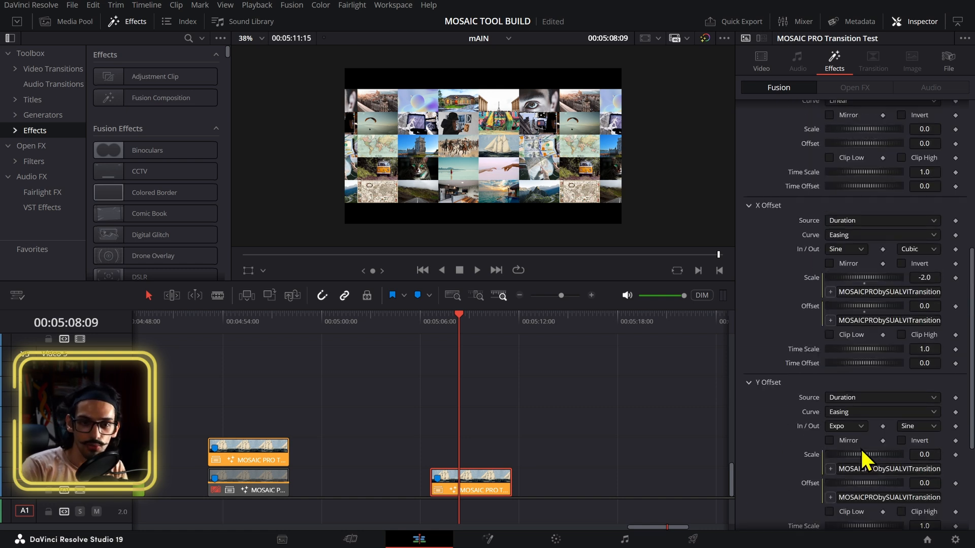
pyautogui.scroll(-4, 873, 422)
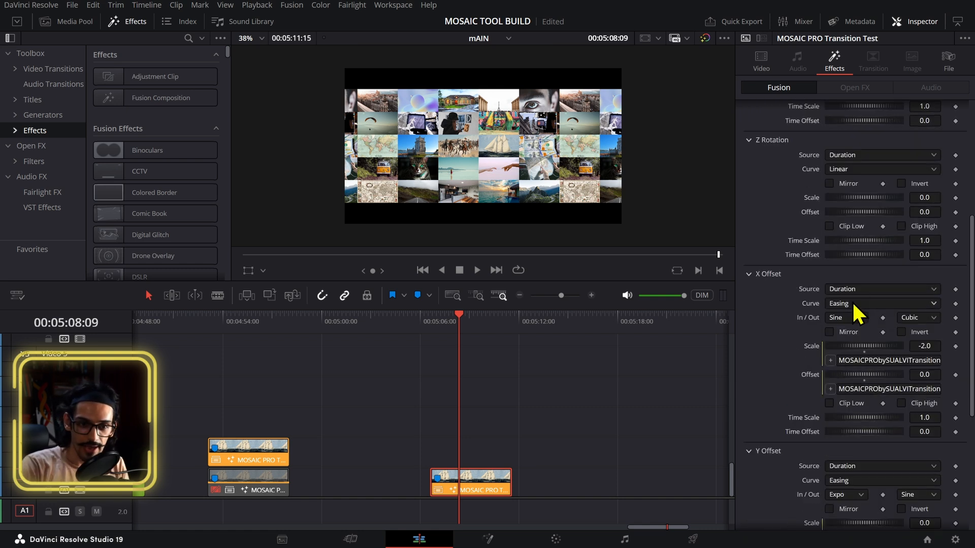
pyautogui.click(855, 319)
pyautogui.click(763, 325)
pyautogui.scroll(10, 866, 224)
pyautogui.click(869, 127)
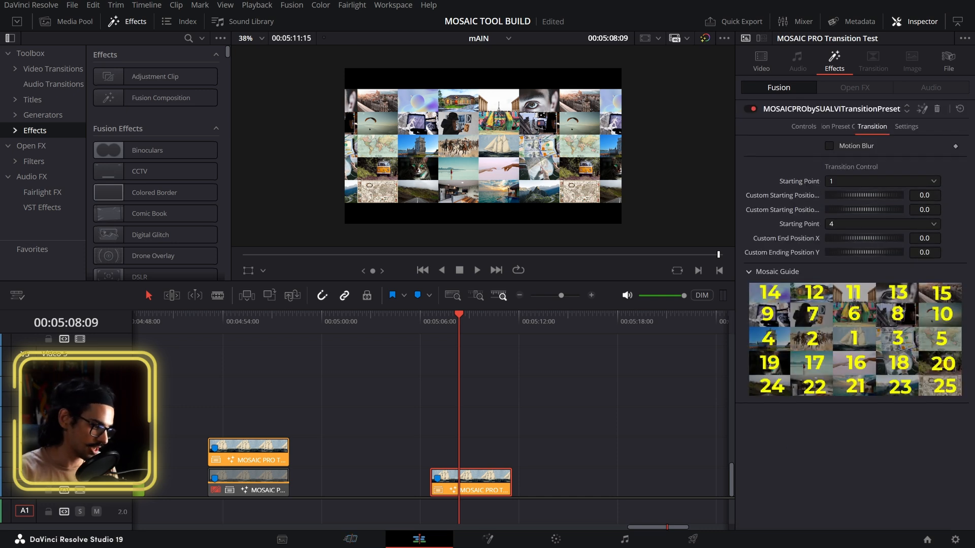
# Step: Switch to Notepad and replace the nested condition in the first expression with +6, giving iif(StartingPoint==1, 0,+6)
pyautogui.hotkey('alt', 'Tab')
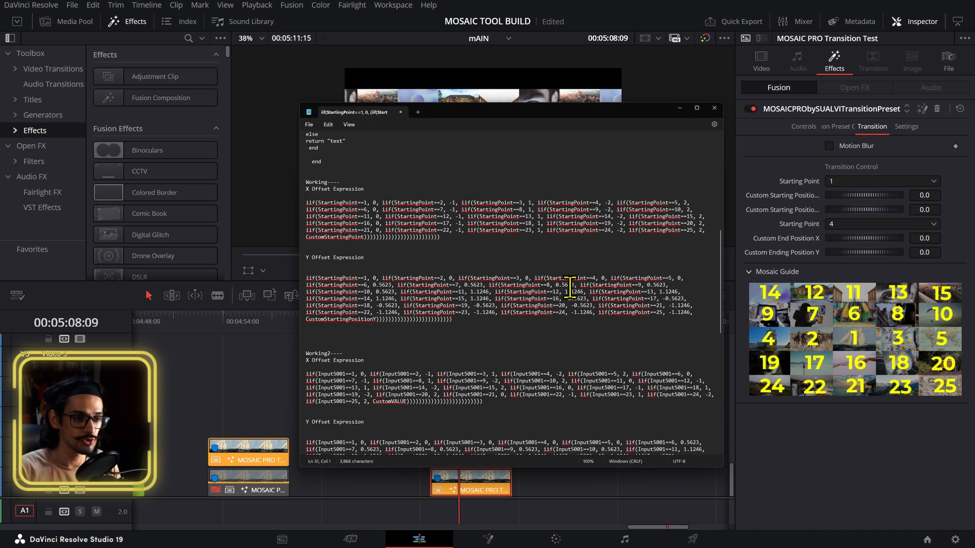
pyautogui.scroll(2, 564, 297)
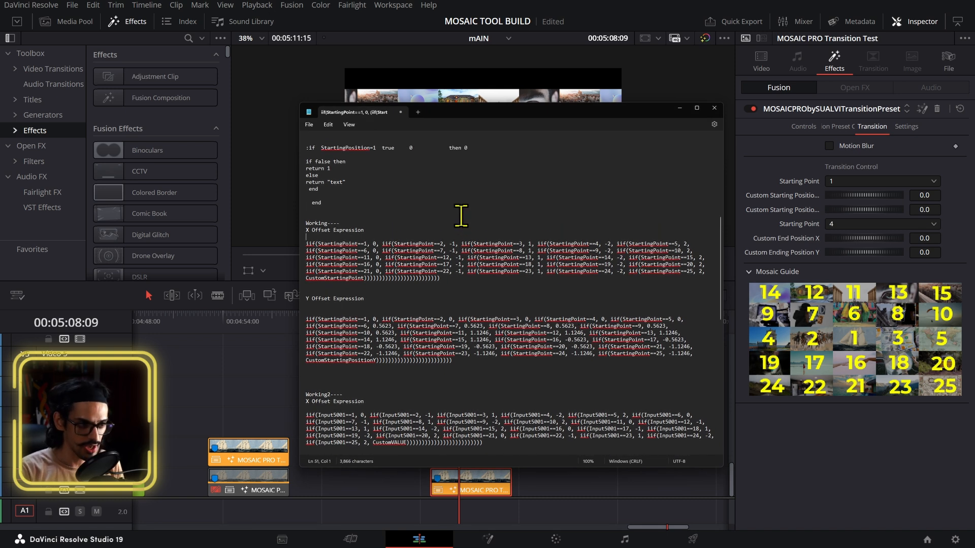
pyautogui.scroll(10, 462, 215)
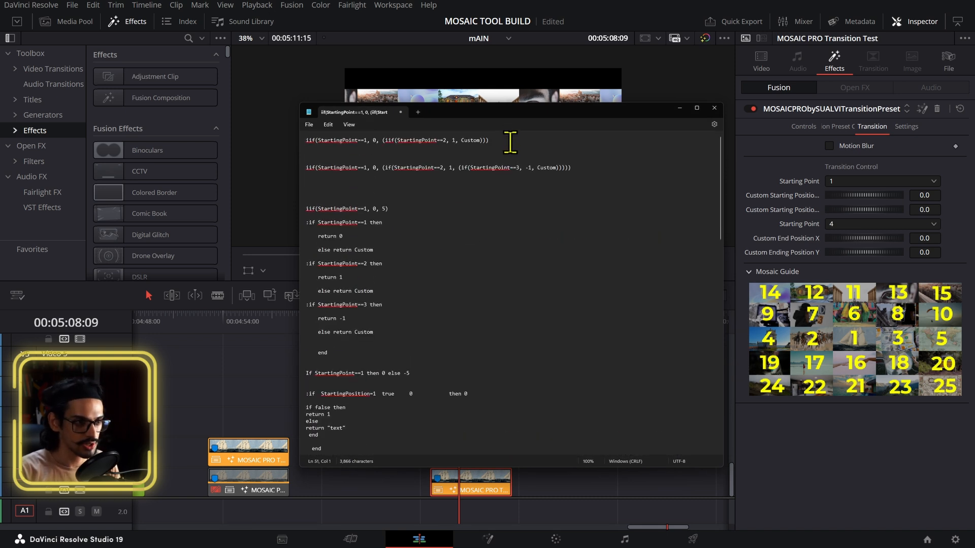
pyautogui.moveTo(380, 140); pyautogui.dragTo(407, 152)
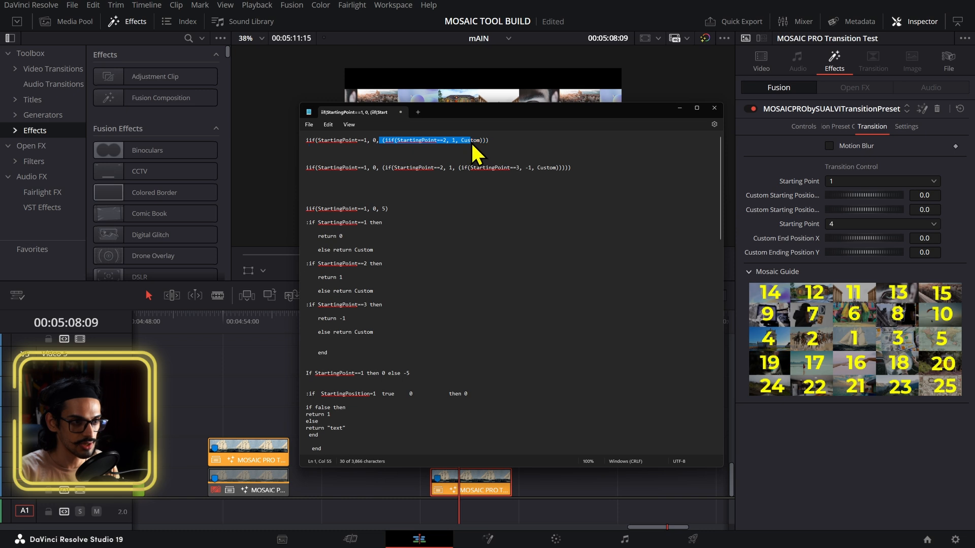
pyautogui.press('Delete')
pyautogui.press('Delete')
pyautogui.press('Delete')
pyautogui.press('Delete')
pyautogui.press('Delete')
pyautogui.press('Delete')
pyautogui.press('Delete')
pyautogui.write('+6')
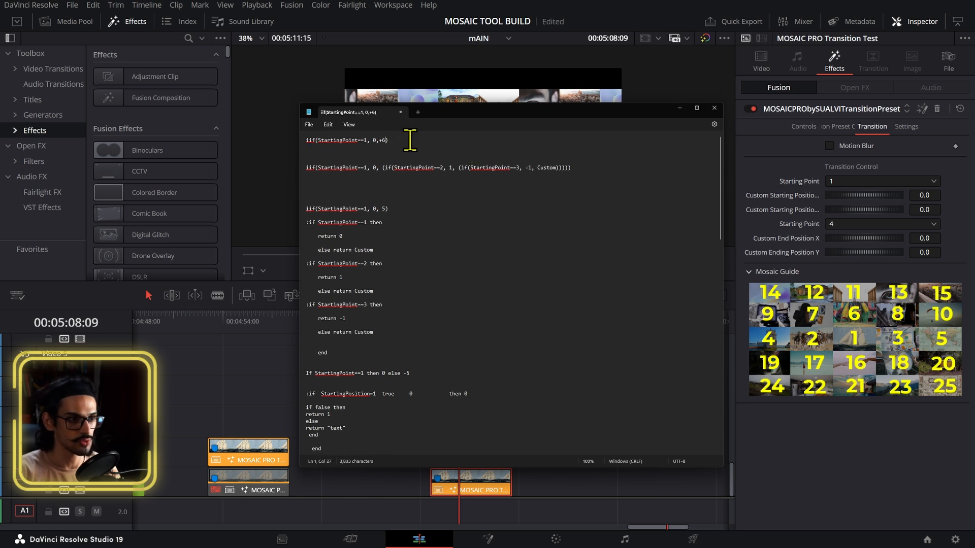
pyautogui.tripleClick(355, 141)
pyautogui.keyDown('ctrl'); pyautogui.scroll(19, 355, 148); pyautogui.keyUp('ctrl')
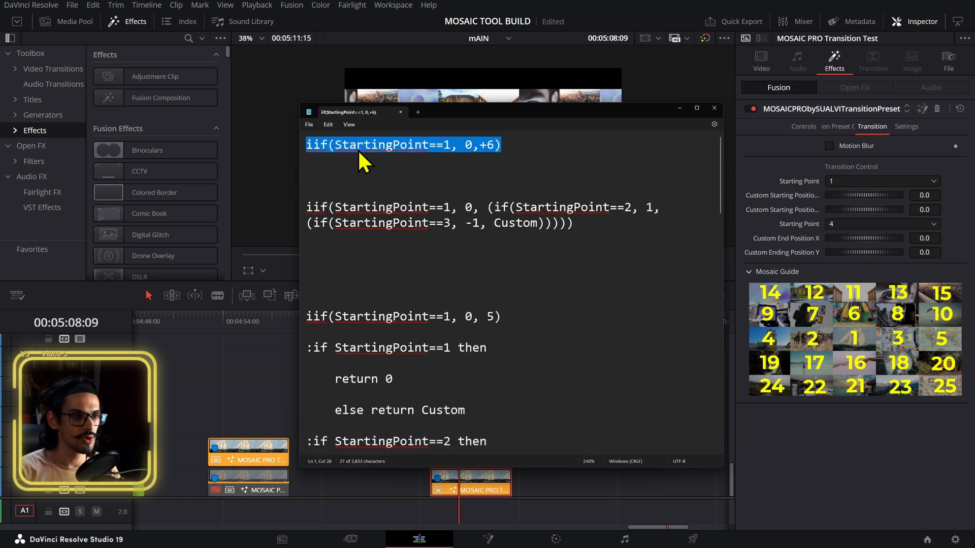
pyautogui.click(457, 185)
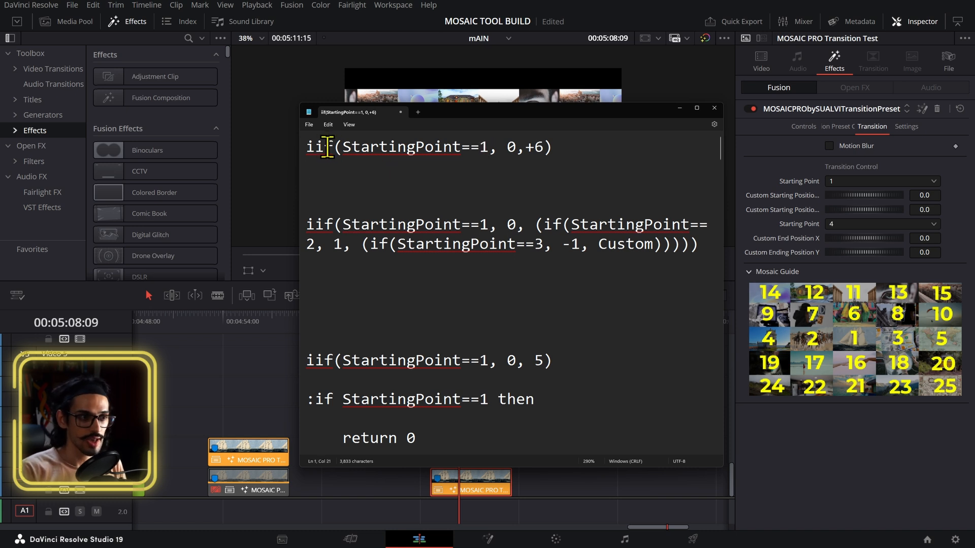
pyautogui.click(352, 147)
pyautogui.moveTo(352, 147); pyautogui.dragTo(462, 147)
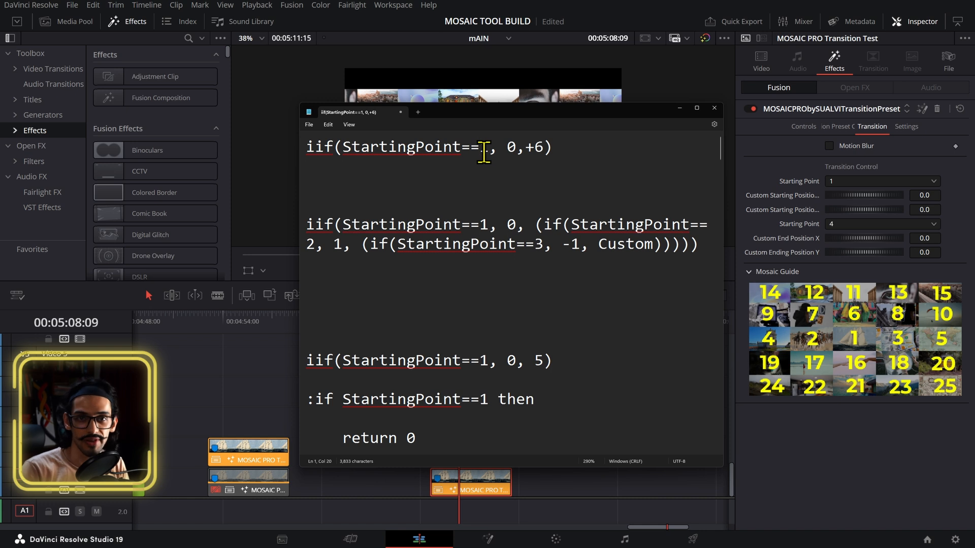
pyautogui.moveTo(507, 148); pyautogui.dragTo(518, 156)
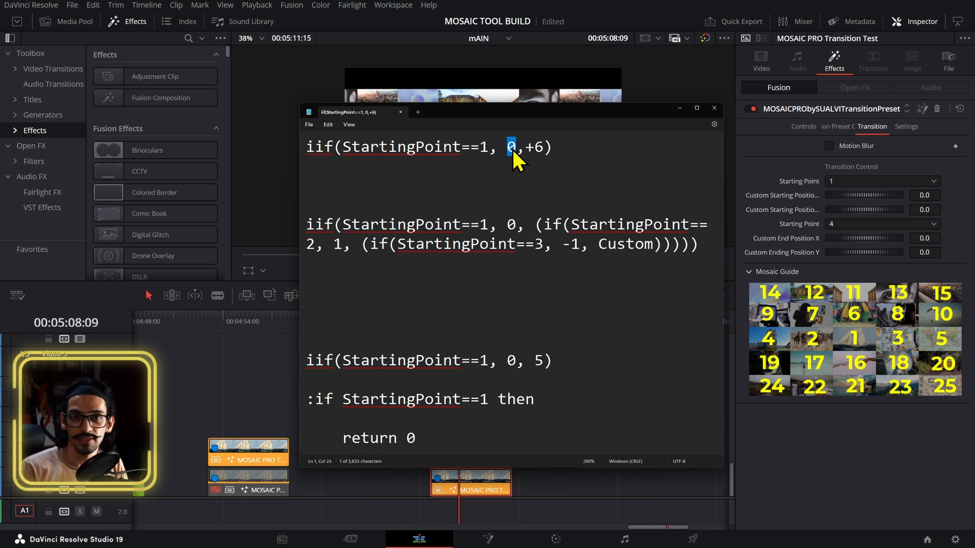
pyautogui.moveTo(512, 148); pyautogui.dragTo(500, 163)
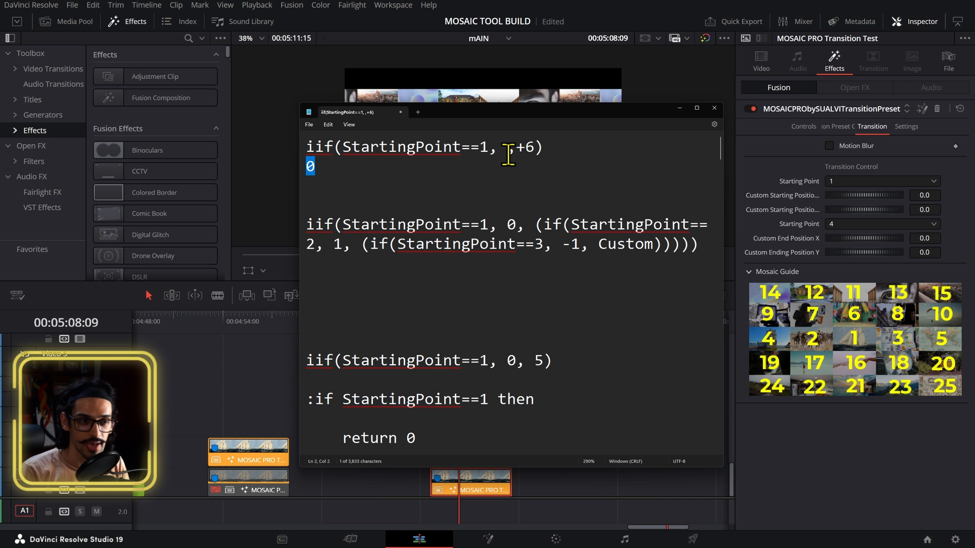
pyautogui.hotkey('ctrl', 'z')
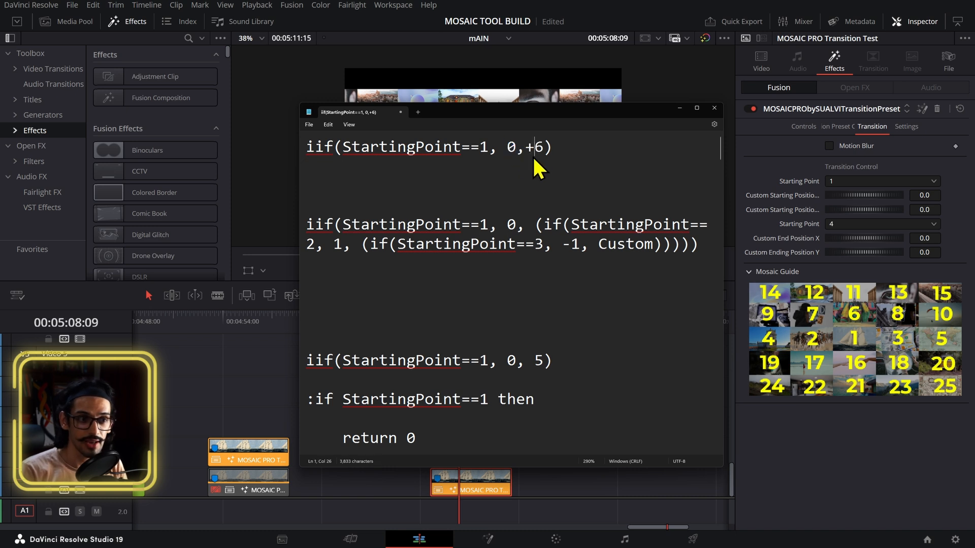
# Step: Compare the first expression's values with the options in the Starting Point dropdown
pyautogui.click(523, 148)
pyautogui.scroll(-4, 543, 150)
pyautogui.scroll(-10, 542, 150)
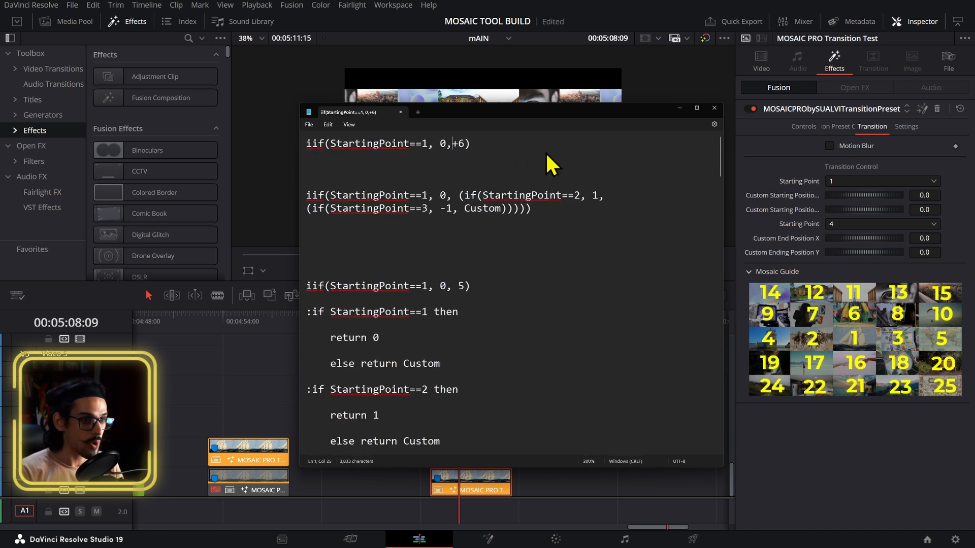
pyautogui.moveTo(416, 142); pyautogui.dragTo(421, 144)
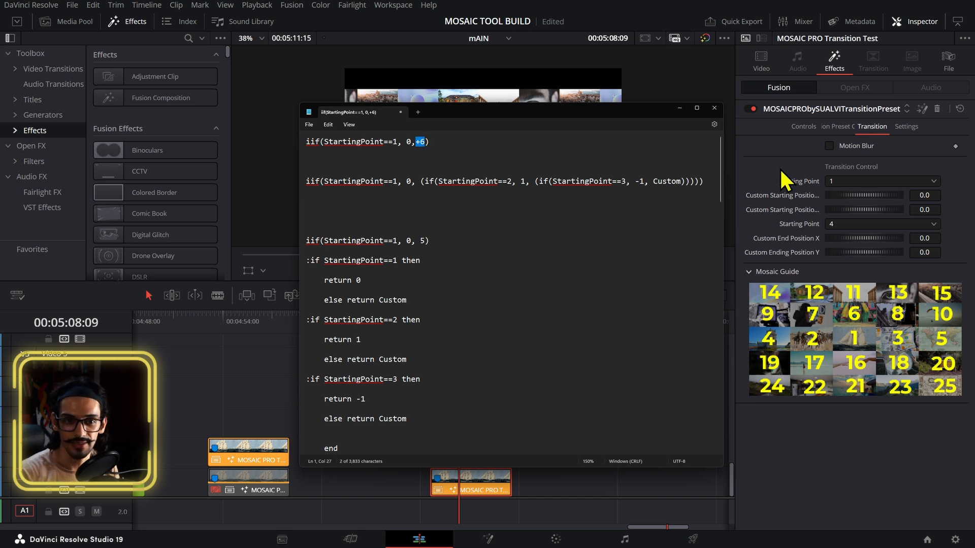
pyautogui.click(853, 182)
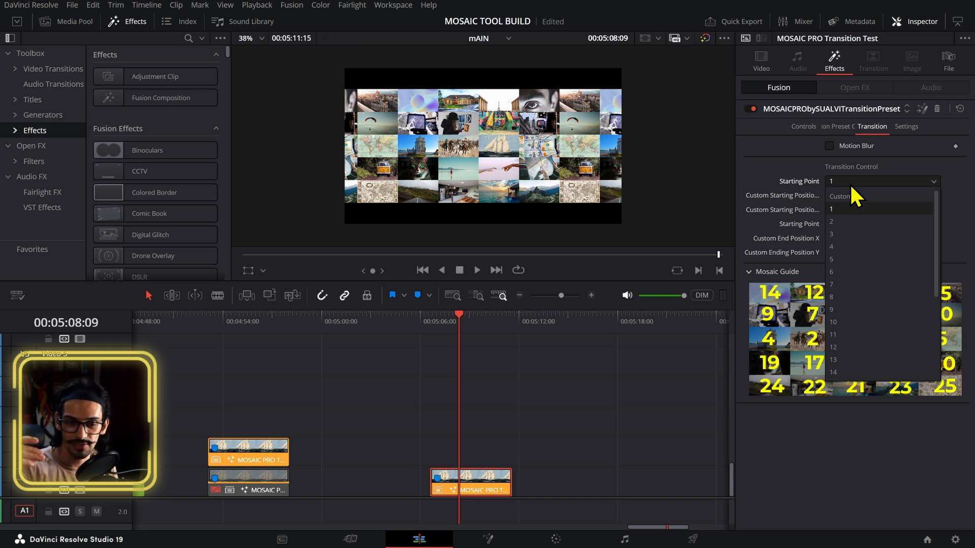
pyautogui.hotkey('alt', 'Tab')
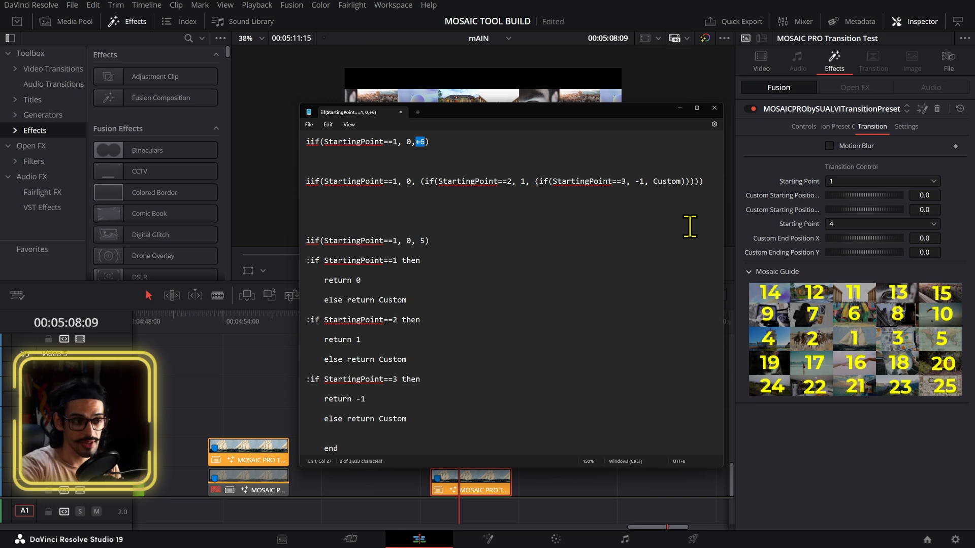
# Step: Read through the nested conditional expressions in the notes
pyautogui.scroll(-1, 671, 264)
pyautogui.scroll(1, 671, 263)
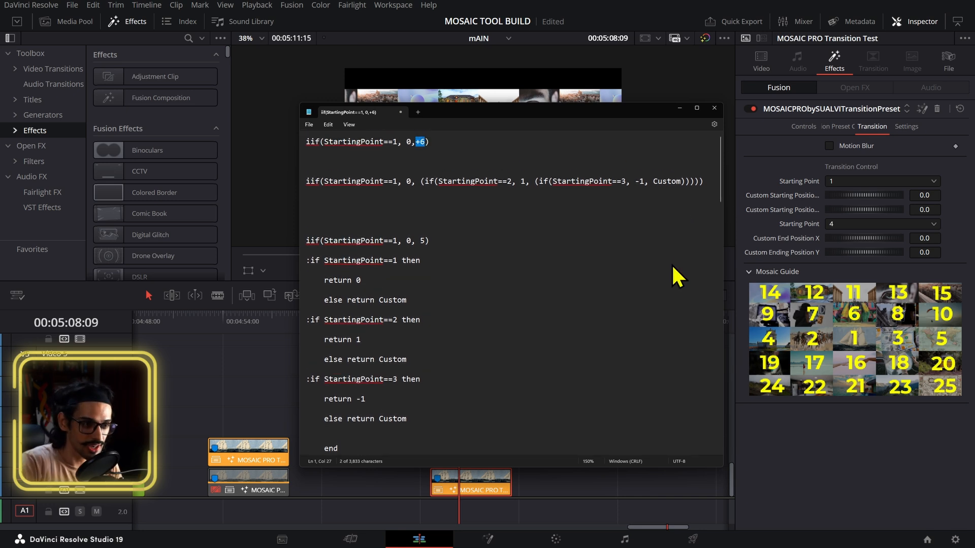
pyautogui.scroll(-1, 594, 192)
pyautogui.scroll(1, 594, 206)
pyautogui.click(525, 213)
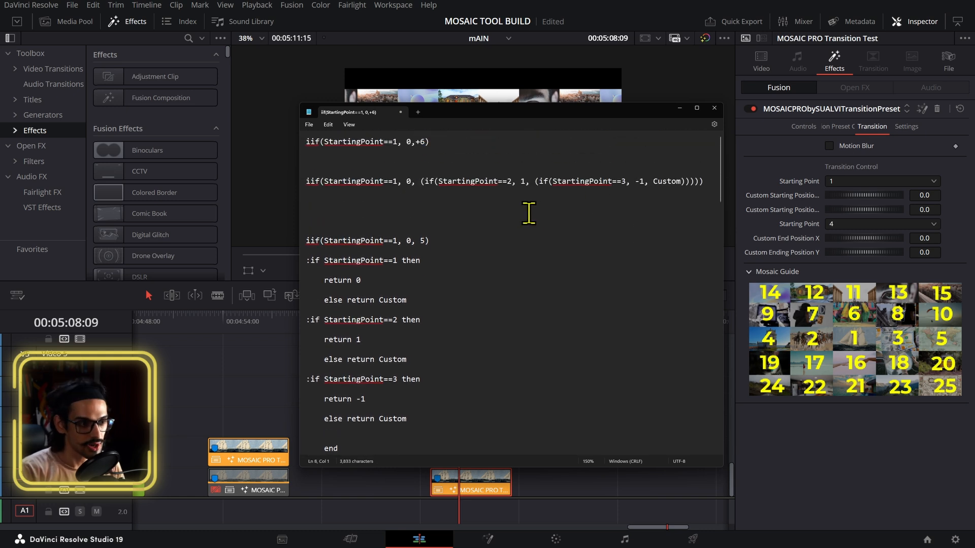
pyautogui.scroll(1, 334, 182)
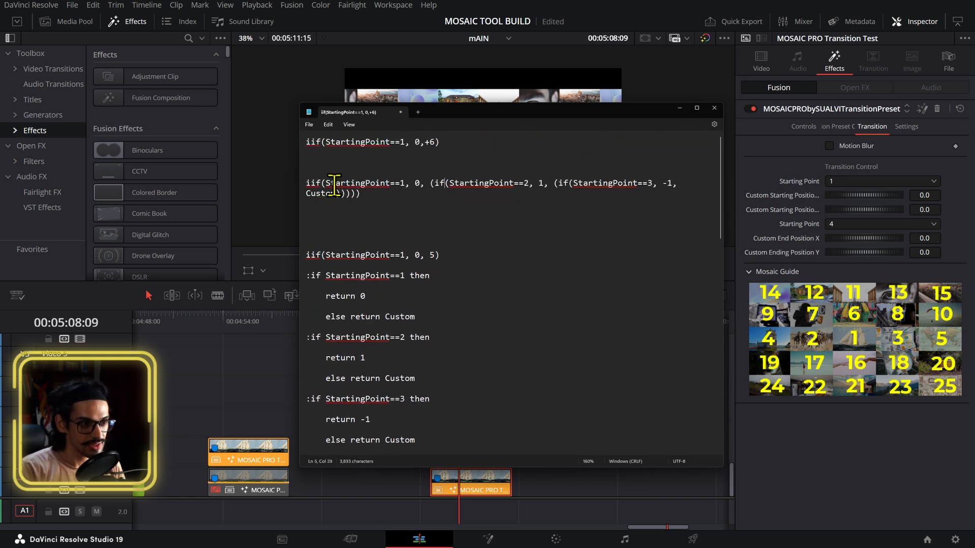
pyautogui.moveTo(306, 184); pyautogui.dragTo(406, 181)
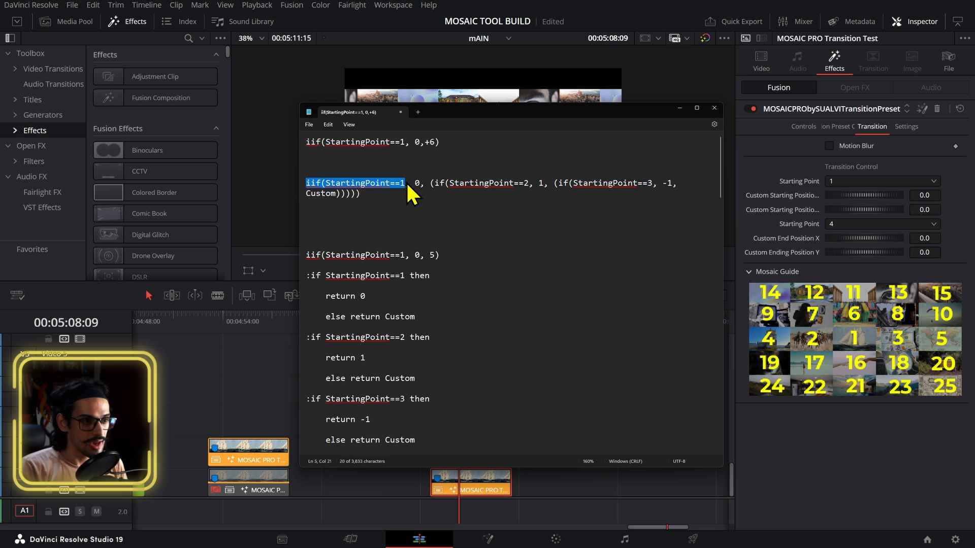
pyautogui.click(421, 142)
pyautogui.moveTo(426, 143); pyautogui.dragTo(435, 144)
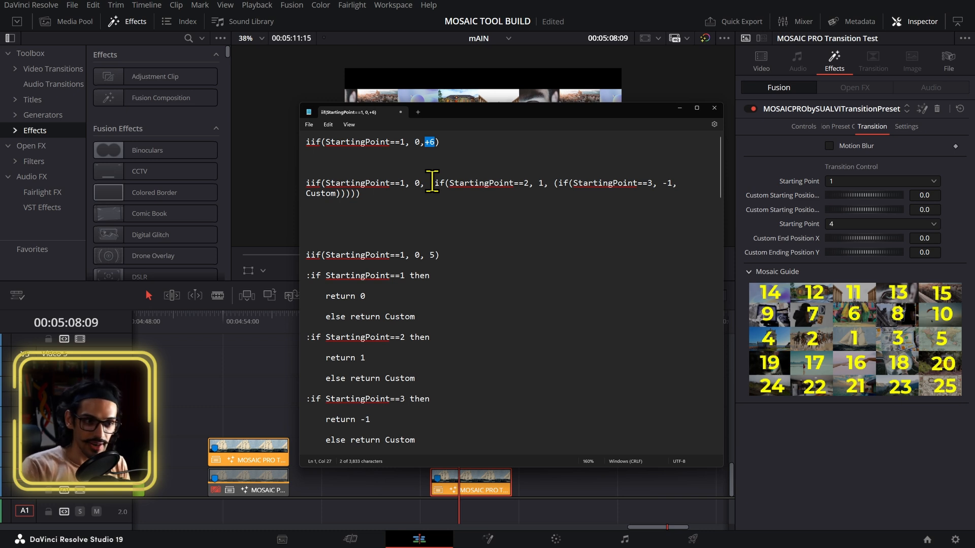
pyautogui.moveTo(430, 183); pyautogui.dragTo(532, 187)
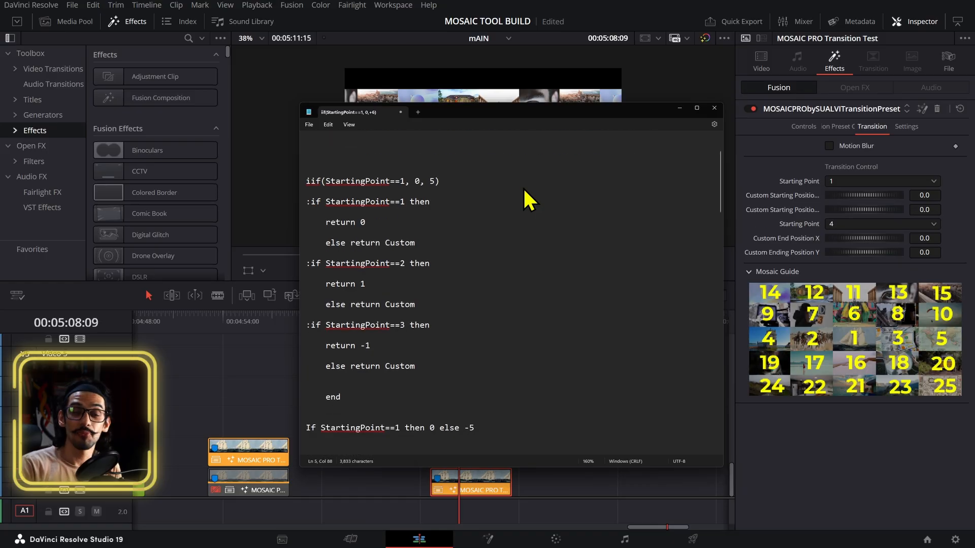
pyautogui.scroll(-8, 523, 187)
pyautogui.scroll(8, 462, 219)
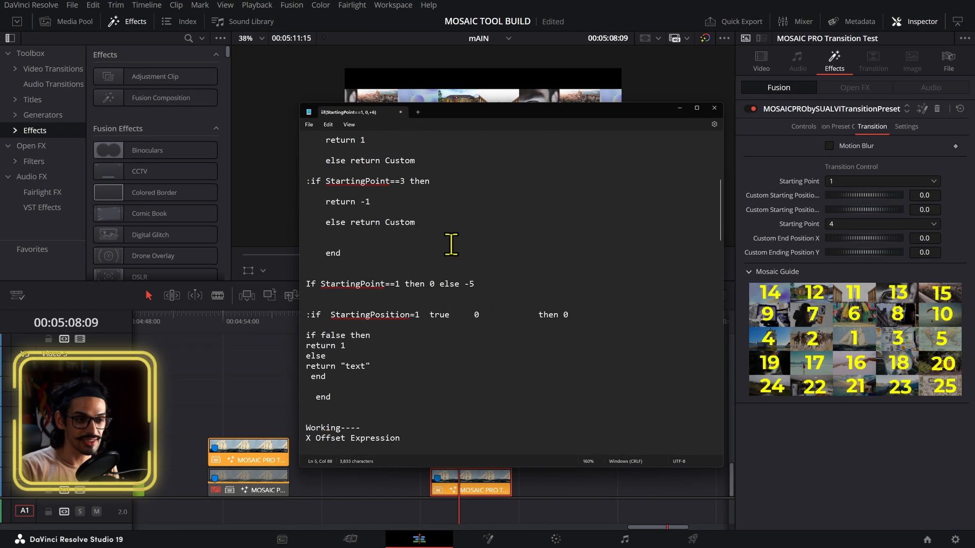
# Step: Change the nested "(if" in the second expression to "iif"
pyautogui.click(432, 184)
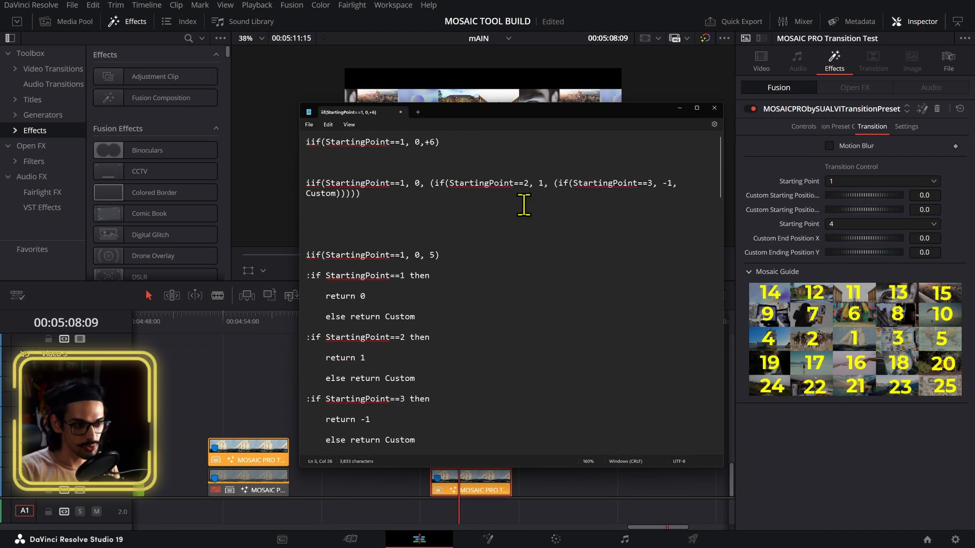
pyautogui.press('Delete')
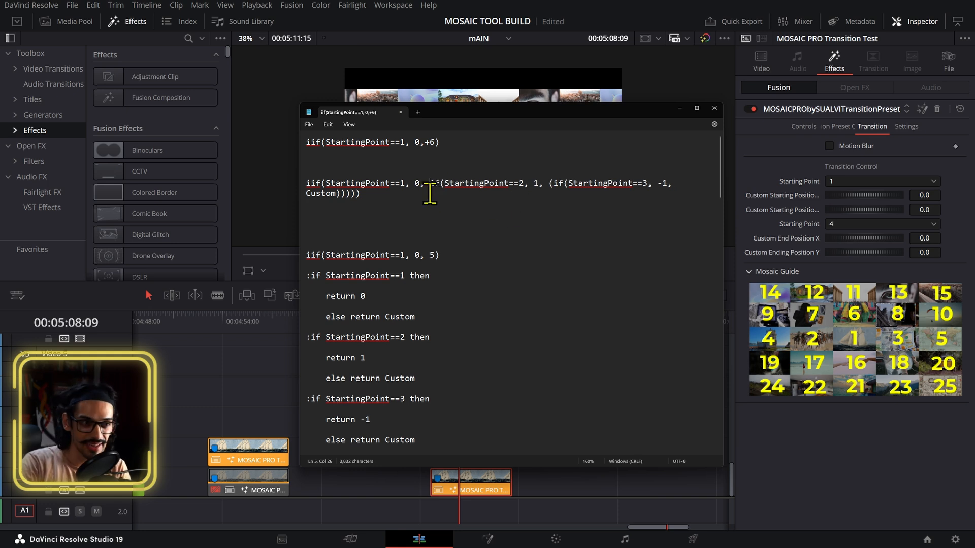
pyautogui.press('Right')
pyautogui.write('i')
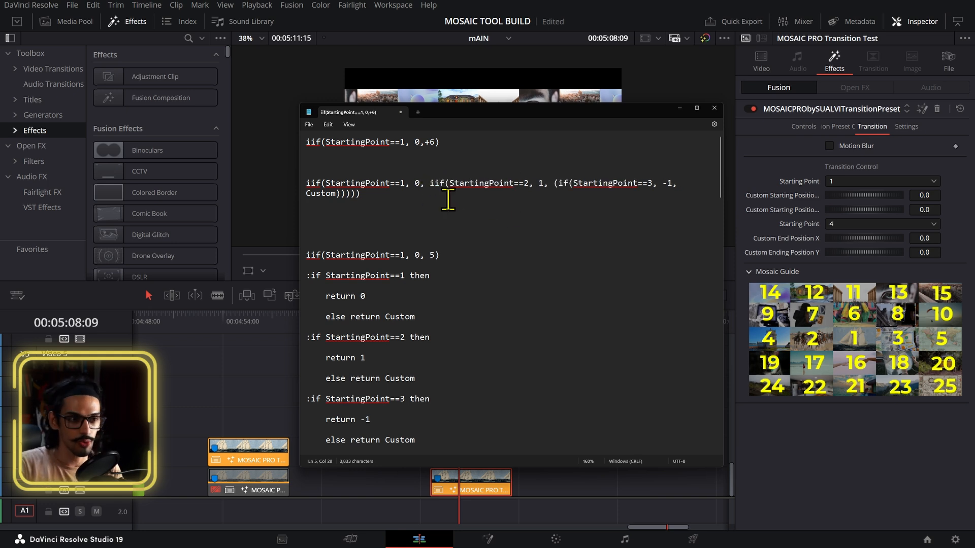
pyautogui.click(461, 194)
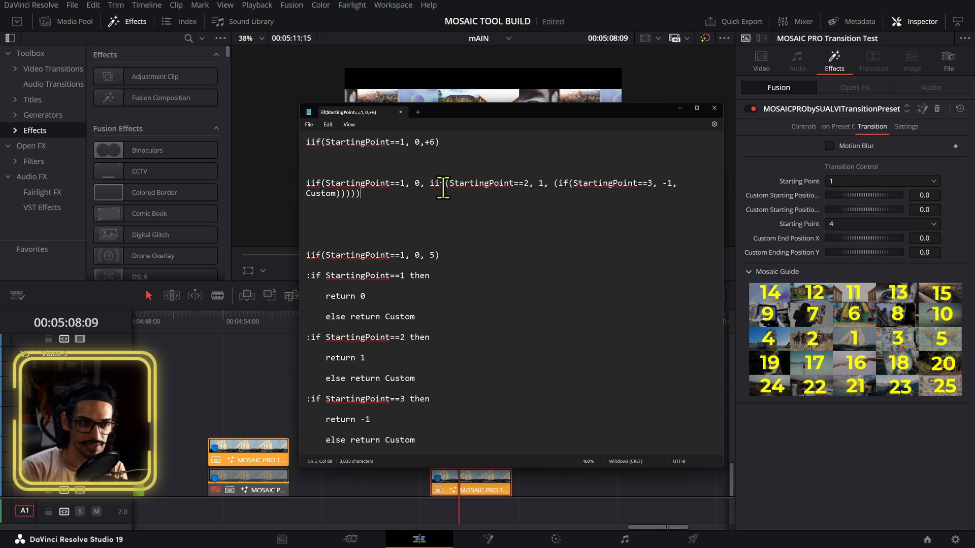
# Step: Examine the first condition of the X Offset expression in the notes
pyautogui.click(549, 187)
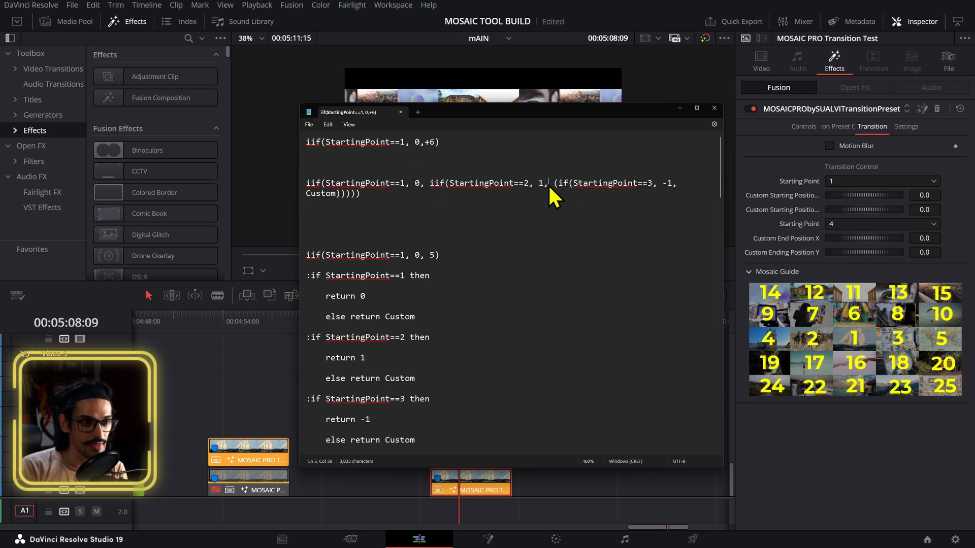
pyautogui.scroll(-10, 579, 228)
pyautogui.scroll(-10, 535, 246)
pyautogui.scroll(9, 426, 243)
pyautogui.click(320, 255)
pyautogui.moveTo(354, 255); pyautogui.dragTo(431, 252)
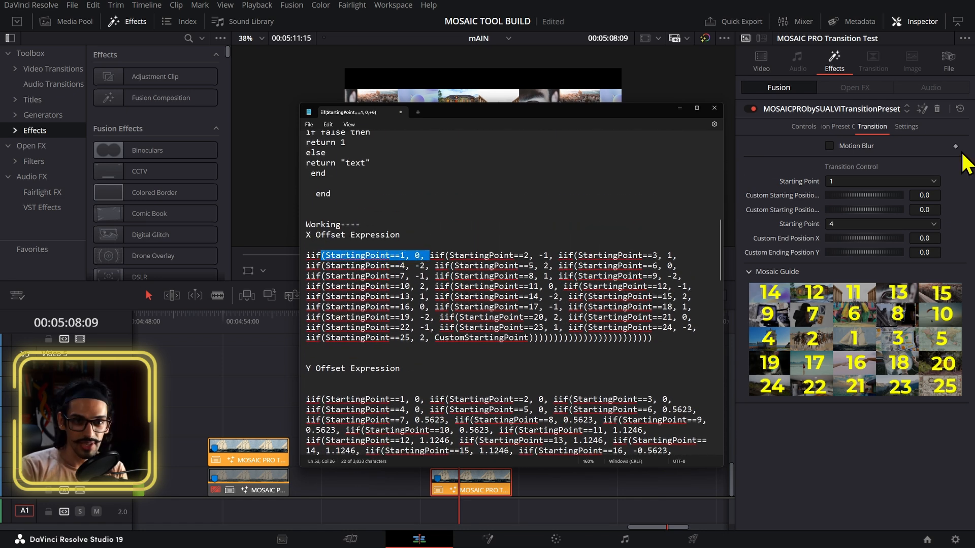
# Step: Inspect the transition's Preset Controls and Settings tabs, including the starting position expression fields
pyautogui.click(844, 127)
pyautogui.scroll(-3, 912, 300)
pyautogui.scroll(3, 911, 297)
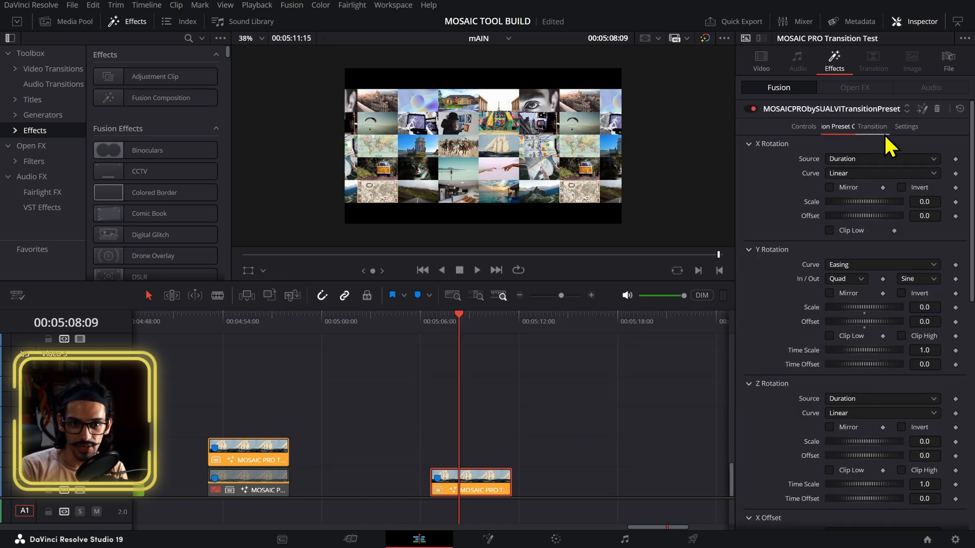
pyautogui.click(880, 130)
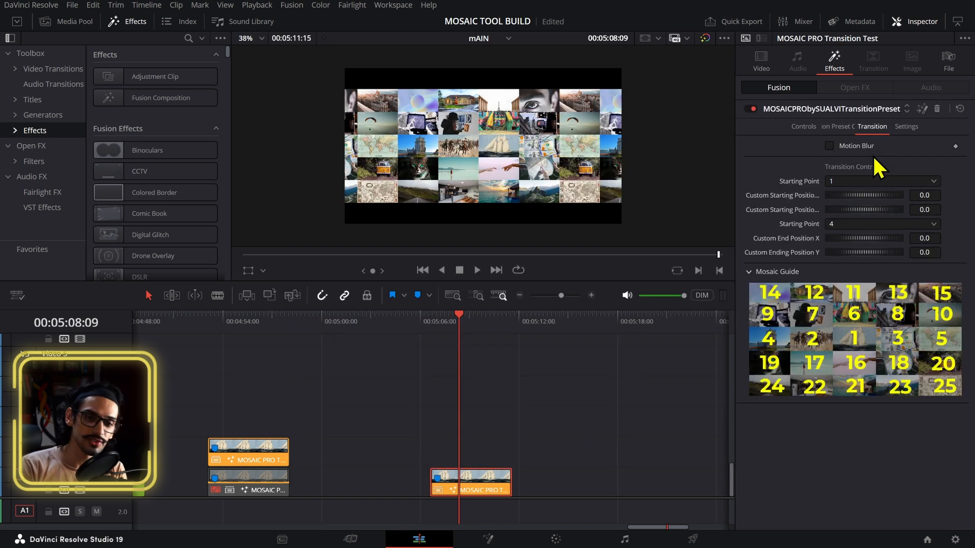
pyautogui.click(906, 137)
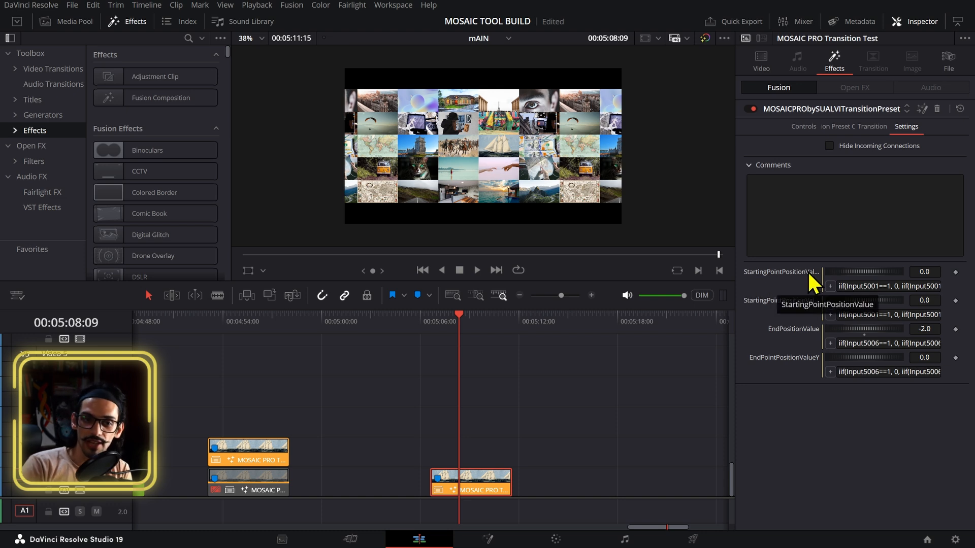
pyautogui.rightClick(791, 275)
pyautogui.click(748, 456)
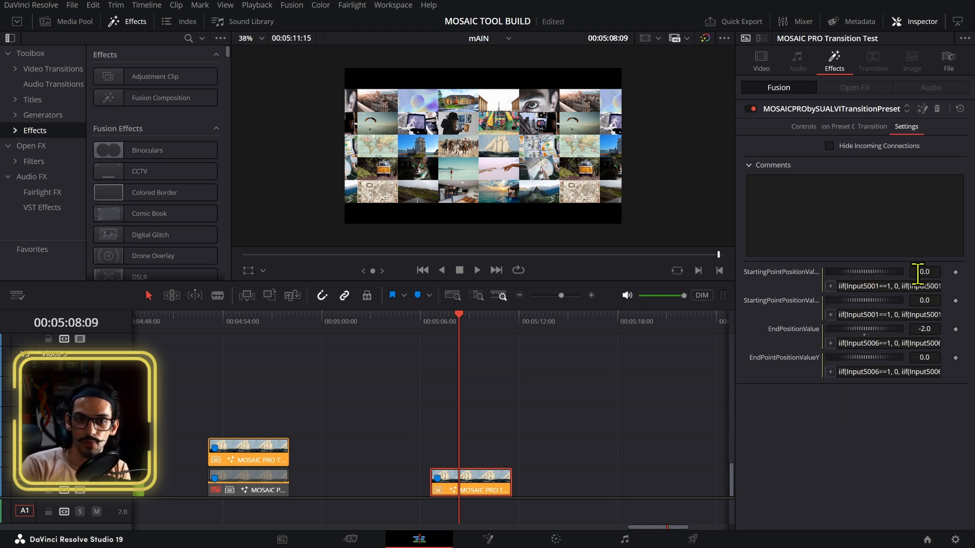
# Step: Set the Starting Point to 4 and review the resulting starting position value in Settings
pyautogui.click(871, 128)
pyautogui.click(889, 183)
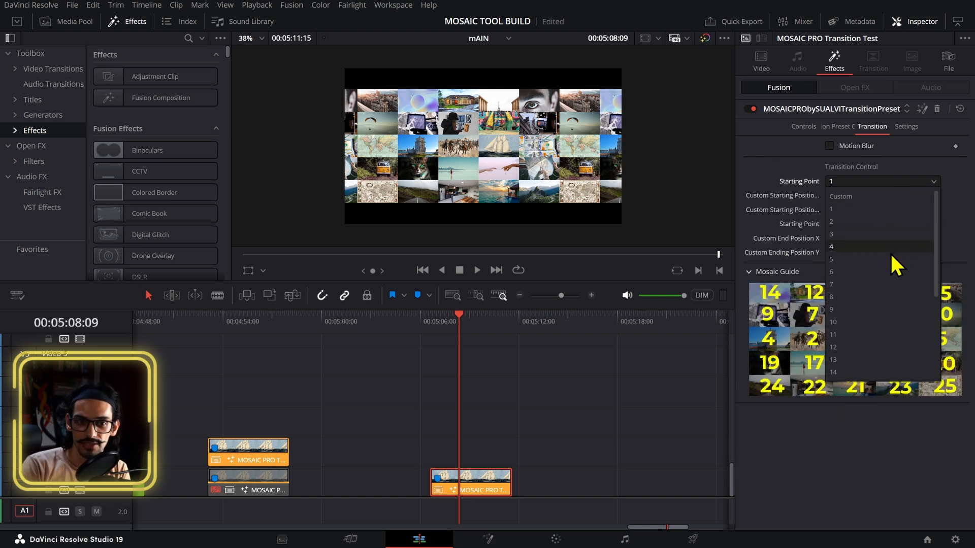
pyautogui.click(880, 247)
pyautogui.click(906, 128)
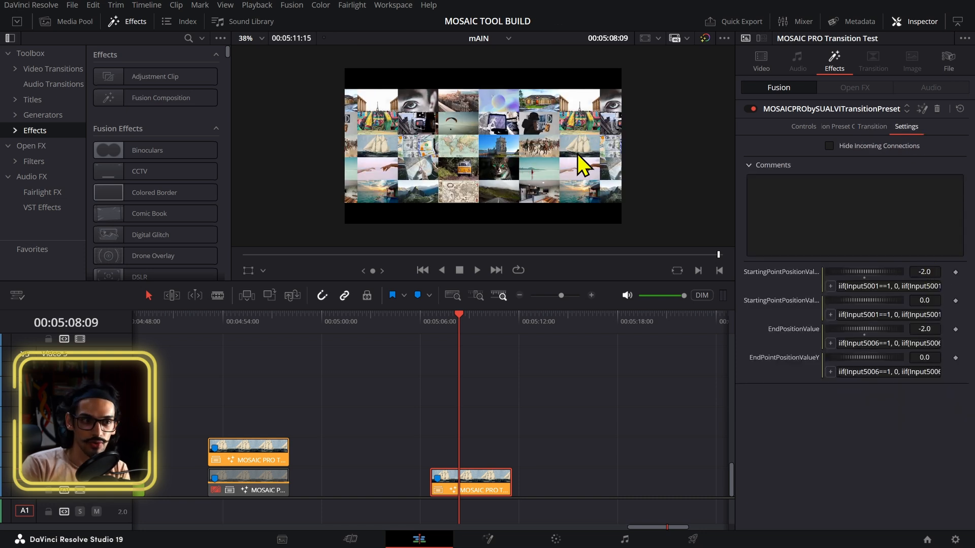
pyautogui.click(431, 321)
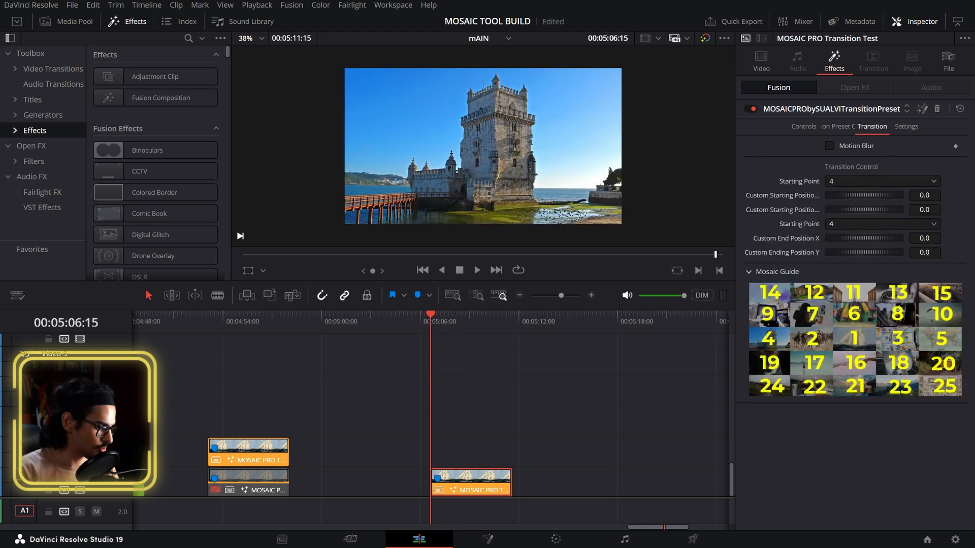
# Step: Switch to Notepad and examine the X Offset expression's nested iif terms and CustomStartingPoint fallback
pyautogui.hotkey('alt', 'Tab')
pyautogui.click(483, 228)
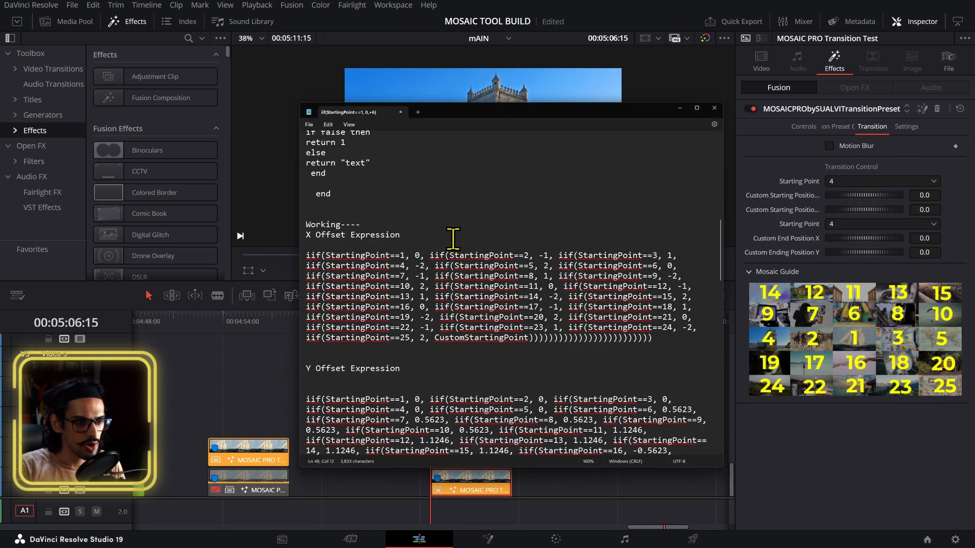
pyautogui.scroll(-1, 449, 246)
pyautogui.scroll(-1, 436, 237)
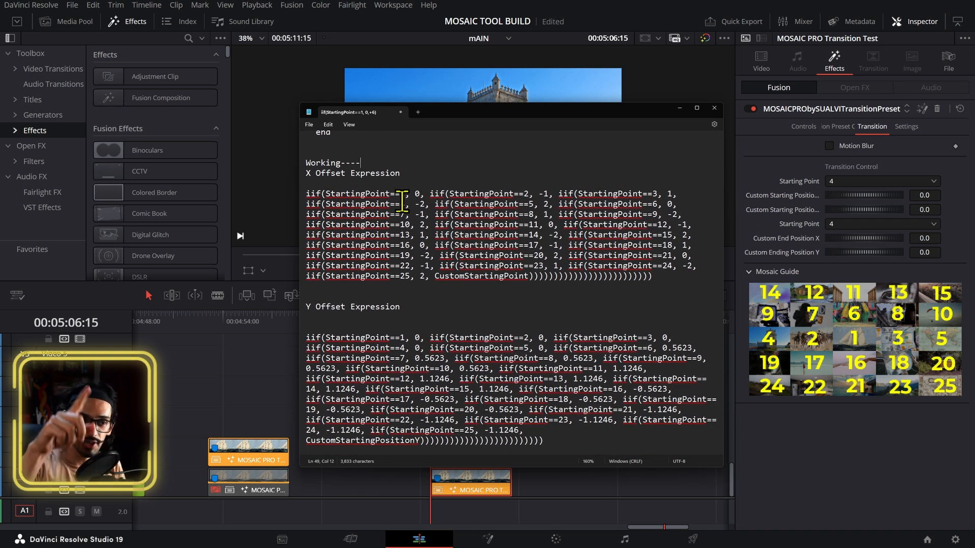
pyautogui.scroll(-1, 402, 202)
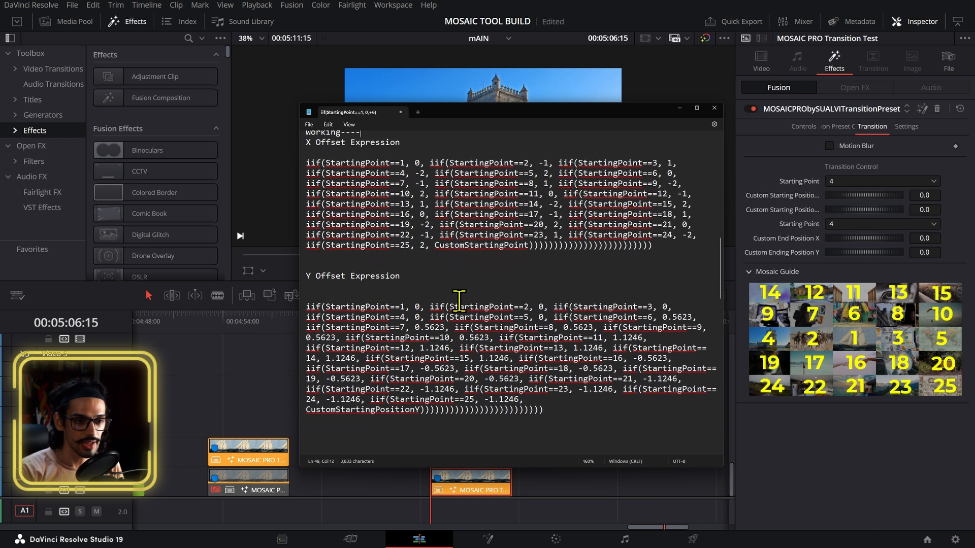
pyautogui.scroll(1, 464, 300)
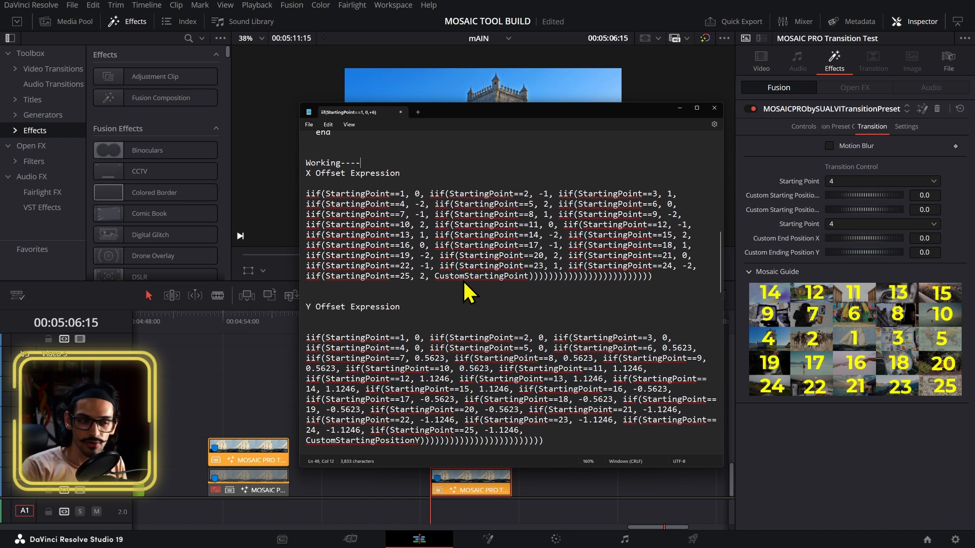
pyautogui.rightClick(435, 193)
pyautogui.press('Escape')
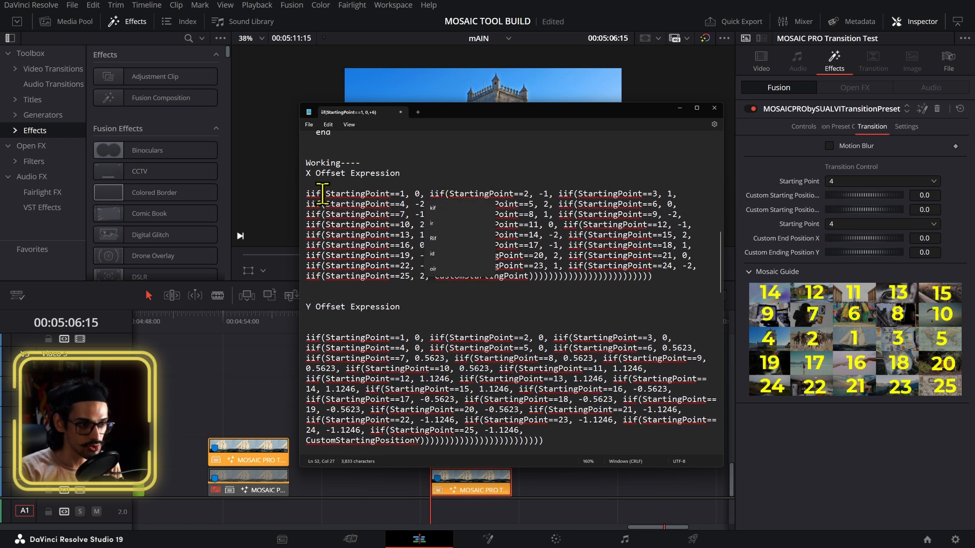
pyautogui.click(430, 194)
pyautogui.moveTo(507, 195); pyautogui.dragTo(532, 199)
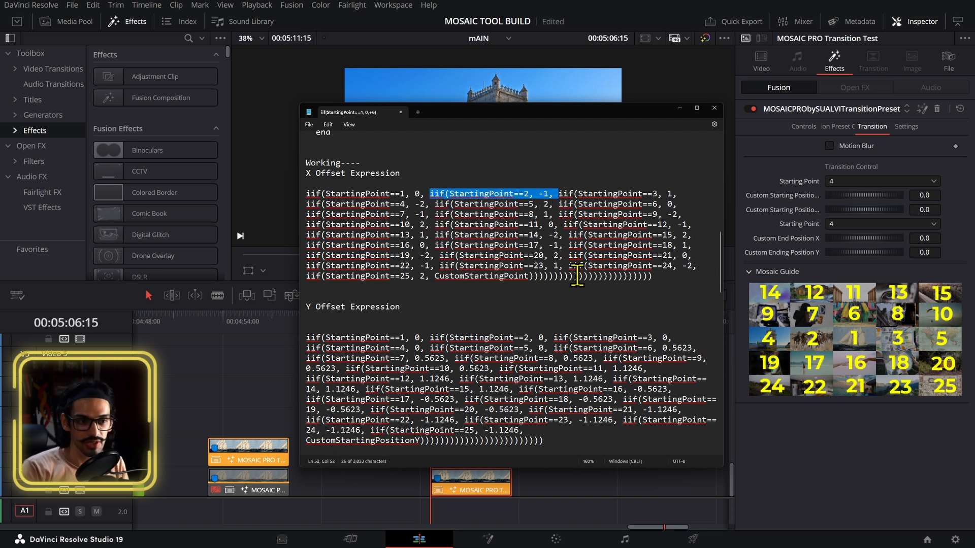
pyautogui.moveTo(534, 277); pyautogui.dragTo(655, 278)
pyautogui.click(655, 278)
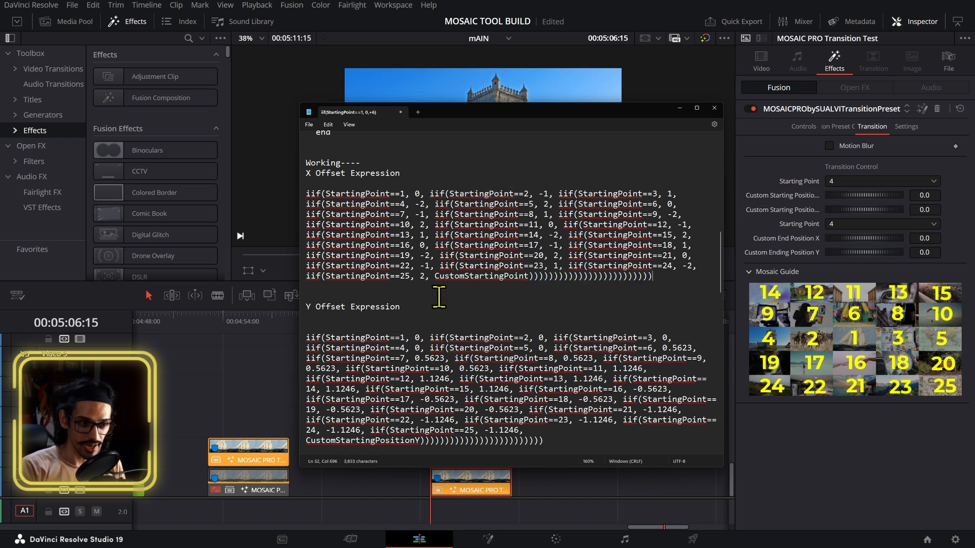
pyautogui.doubleClick(436, 276)
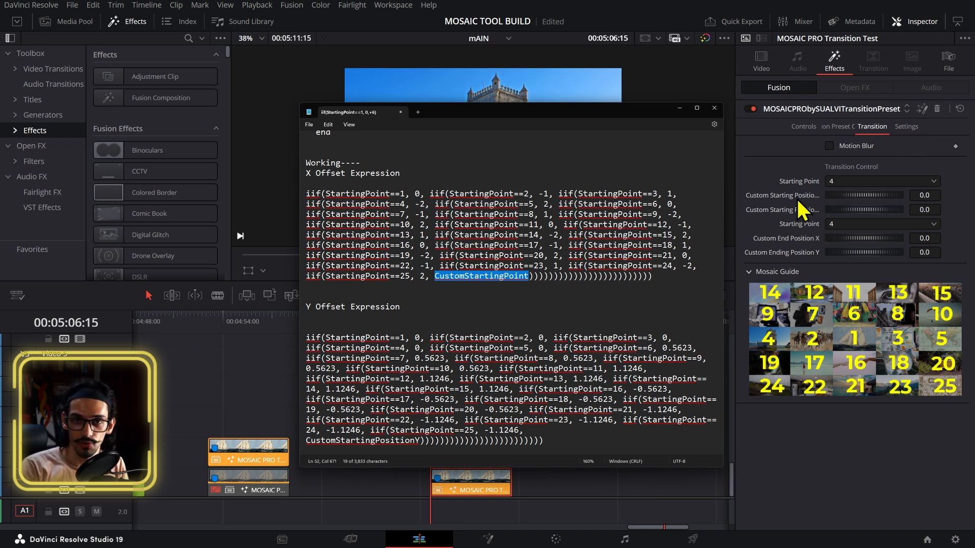
# Step: Switch the Starting Point to Custom and back to 1
pyautogui.click(835, 182)
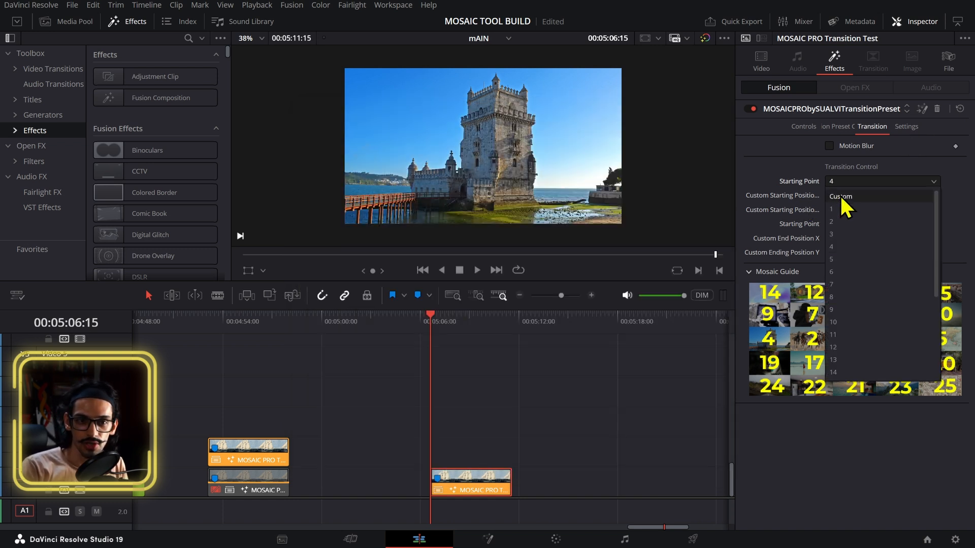
pyautogui.click(842, 197)
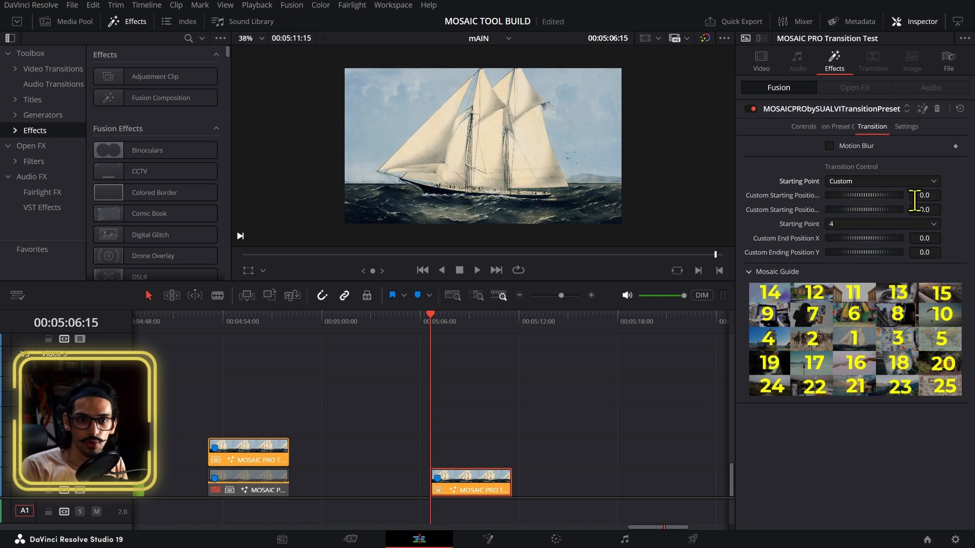
pyautogui.click(865, 184)
pyautogui.click(849, 209)
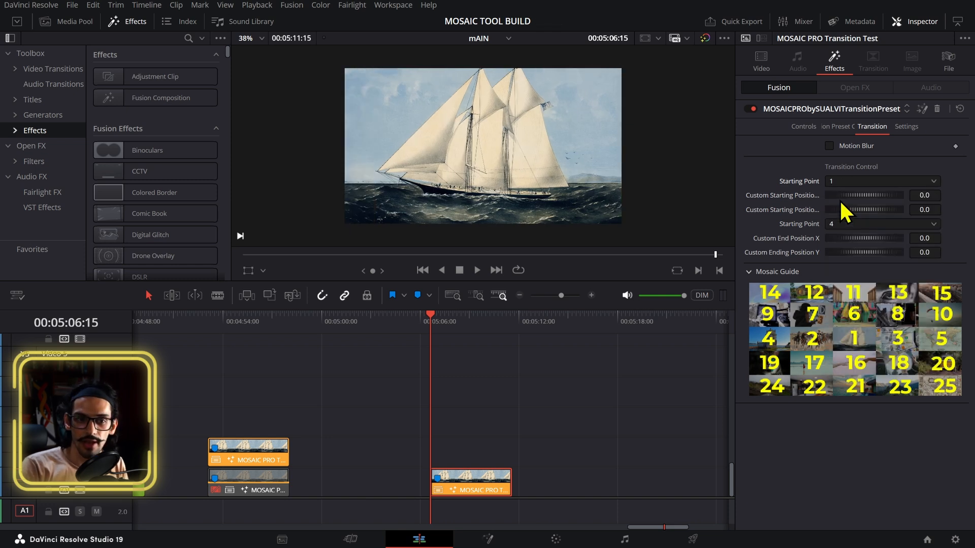
# Step: Switch to Notepad and review the X and Y Offset expressions and their closing parentheses
pyautogui.hotkey('alt', 'Tab')
pyautogui.click(507, 275)
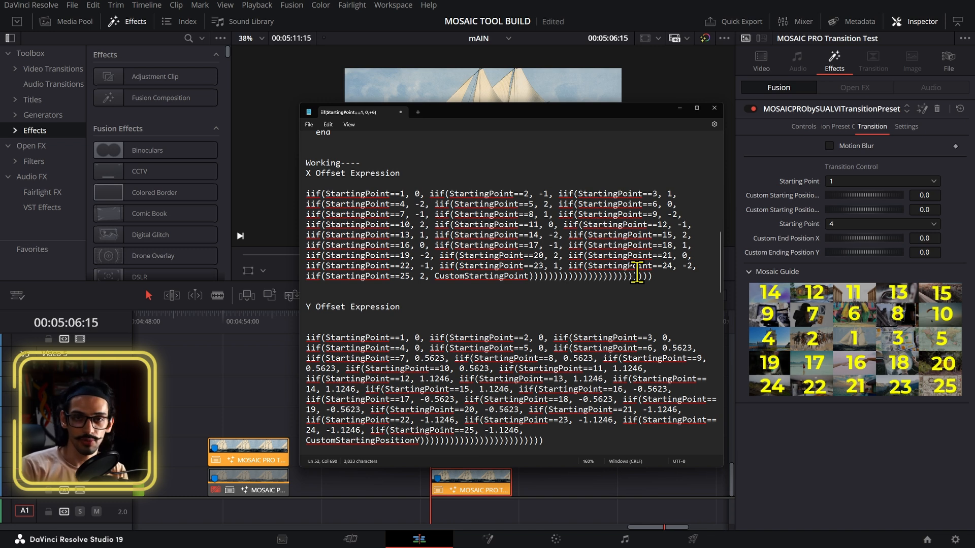
pyautogui.scroll(-1, 637, 277)
pyautogui.click(662, 248)
pyautogui.keyDown('shift'); pyautogui.click(529, 247); pyautogui.keyUp('shift')
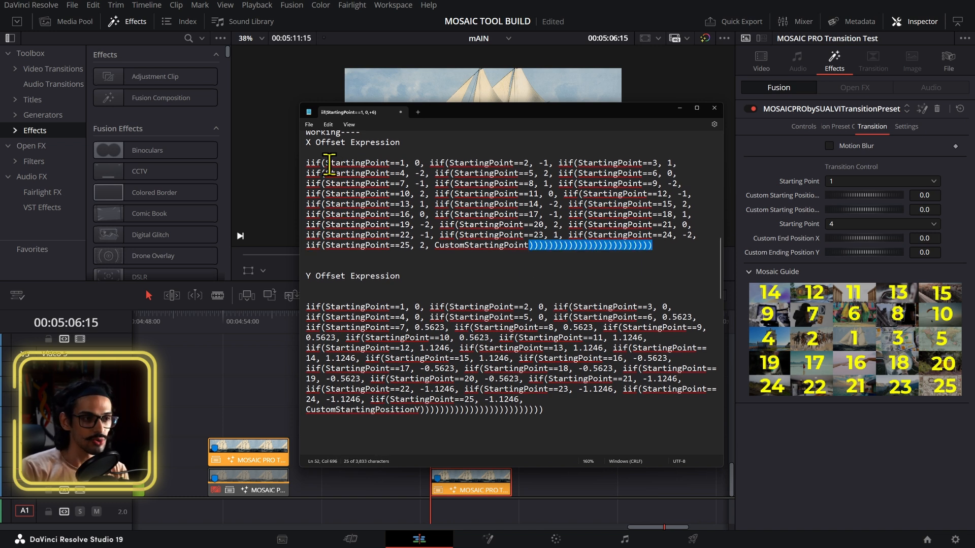
pyautogui.moveTo(326, 163); pyautogui.dragTo(330, 163)
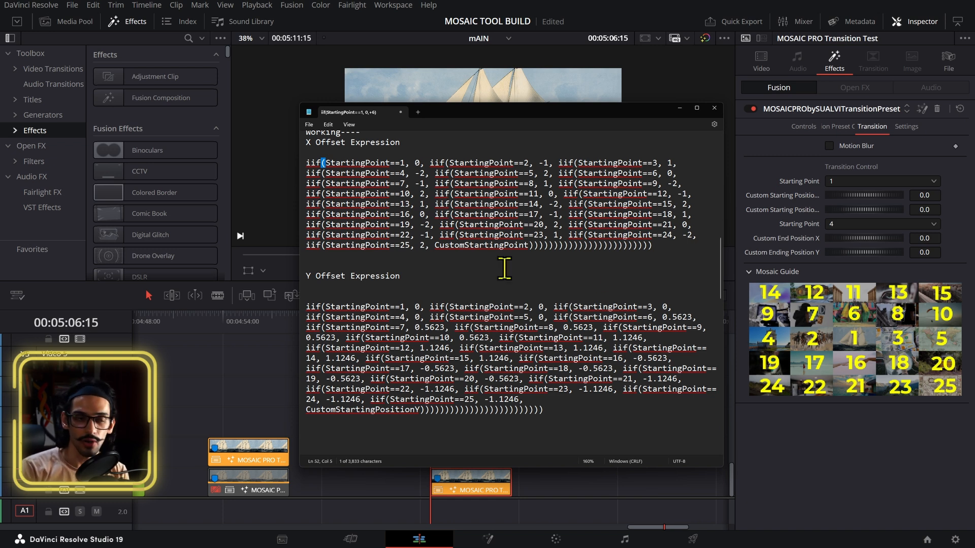
pyautogui.scroll(2, 505, 268)
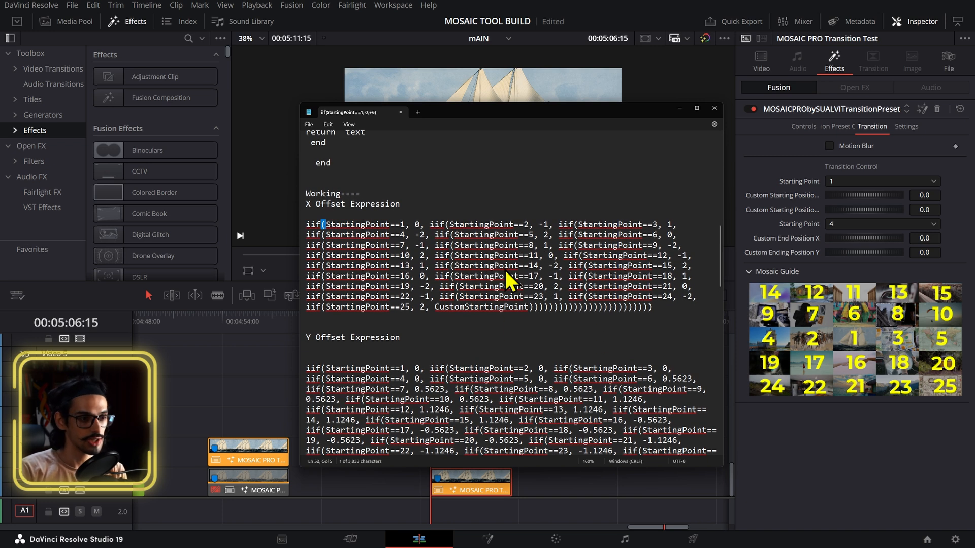
pyautogui.scroll(1, 504, 270)
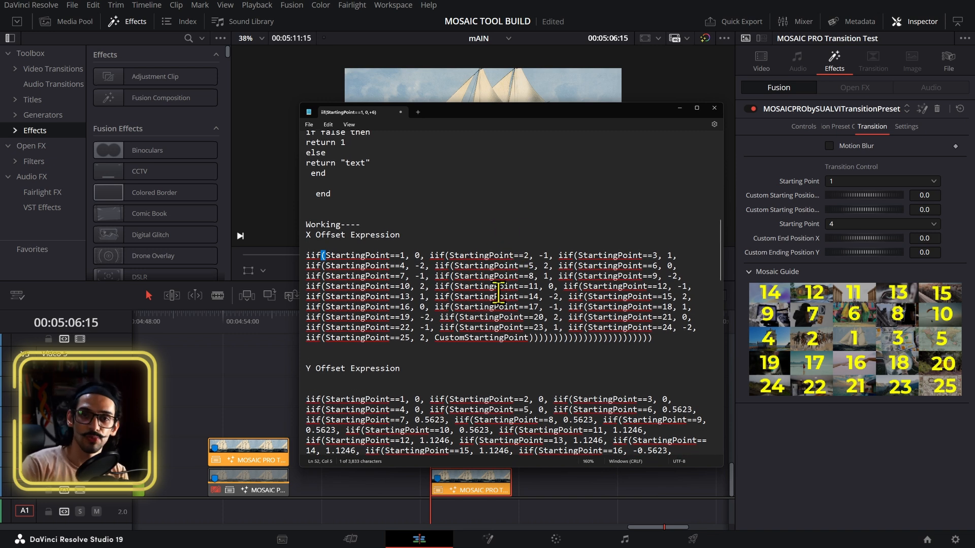
pyautogui.scroll(-1, 581, 325)
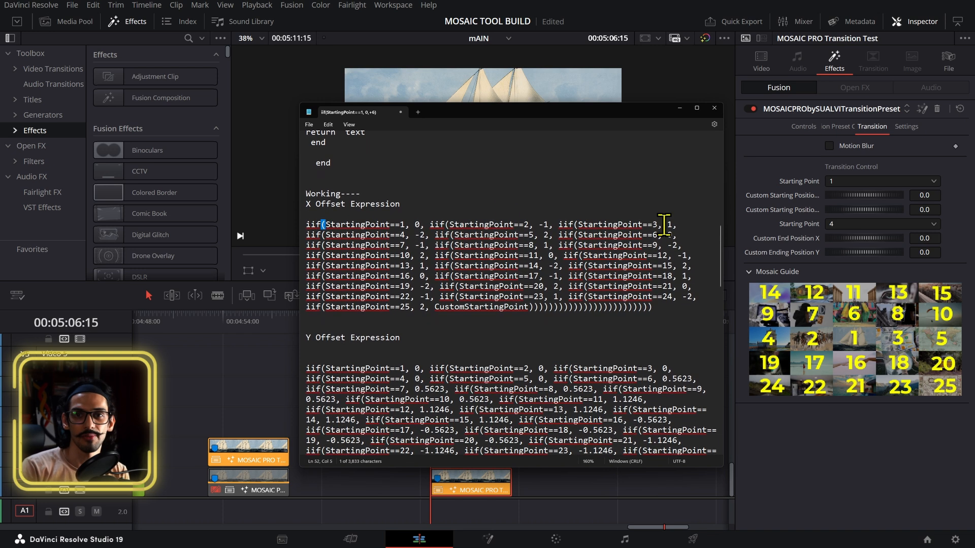
pyautogui.scroll(-2, 664, 223)
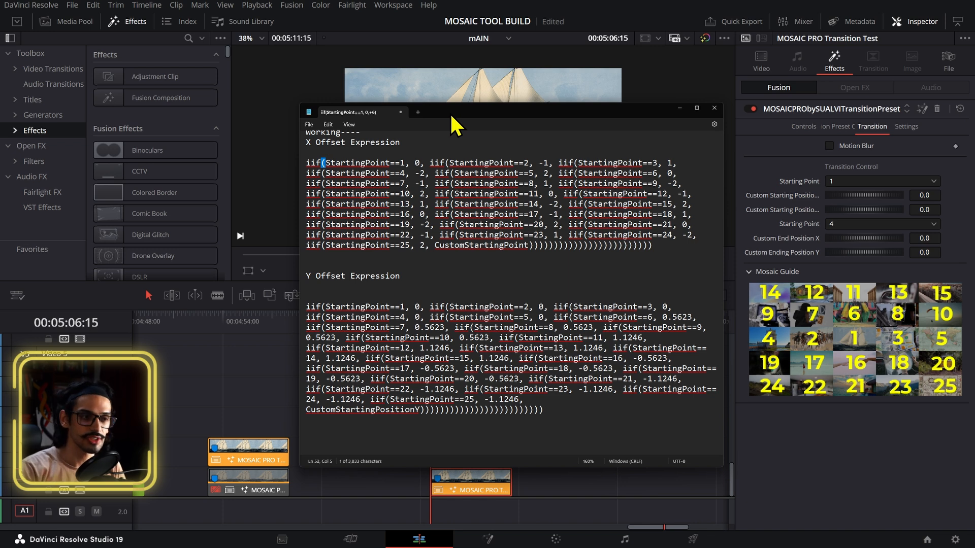
pyautogui.scroll(1, 482, 255)
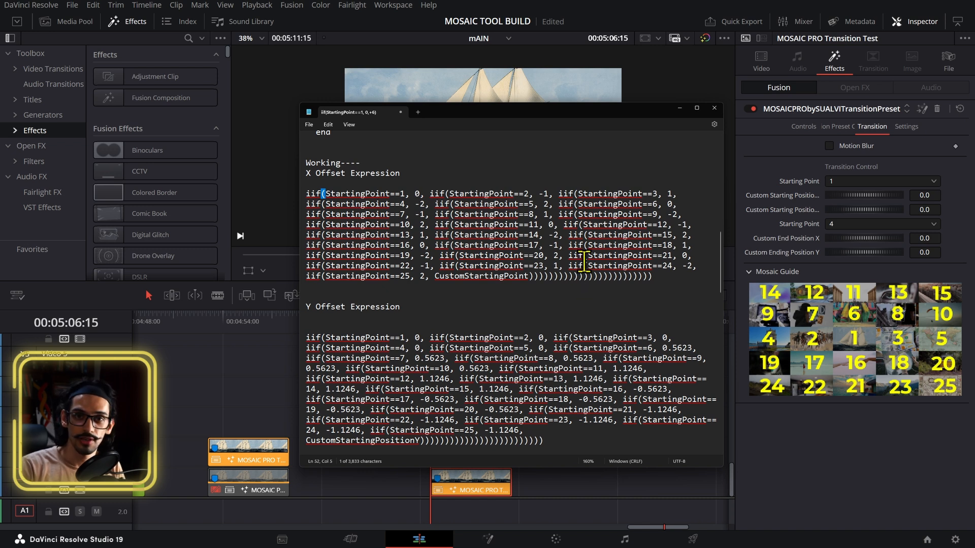
# Step: Review all options in the Starting Point dropdown through 25
pyautogui.click(763, 427)
pyautogui.click(858, 182)
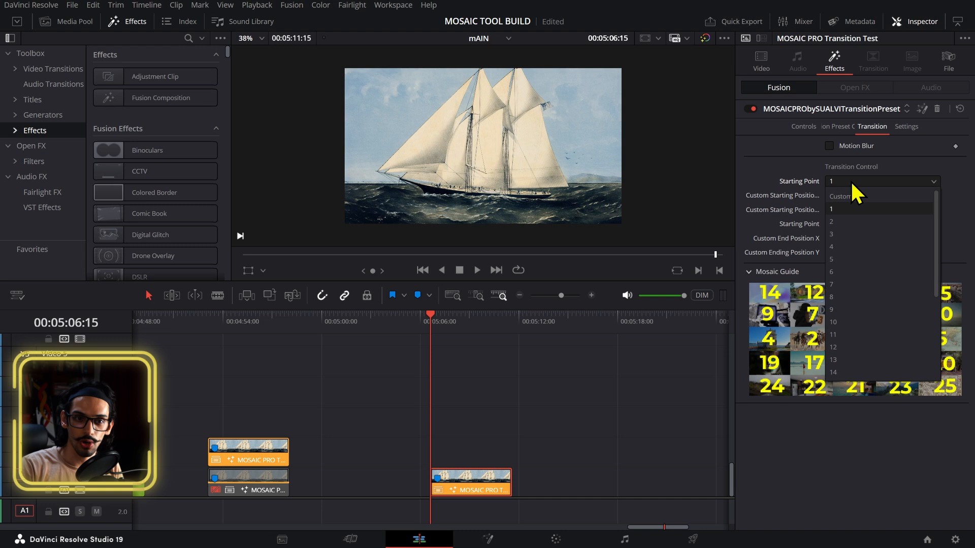
pyautogui.scroll(-4, 841, 362)
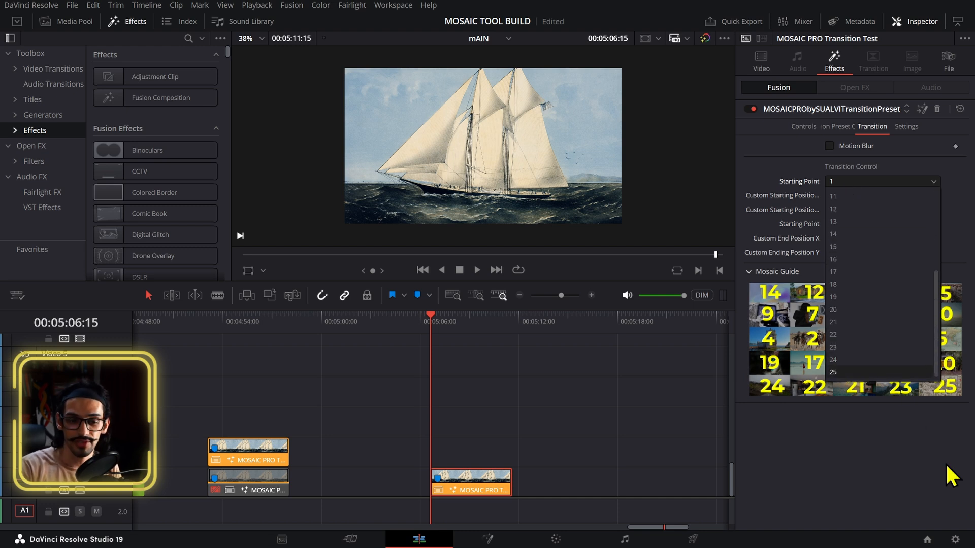
pyautogui.click(932, 475)
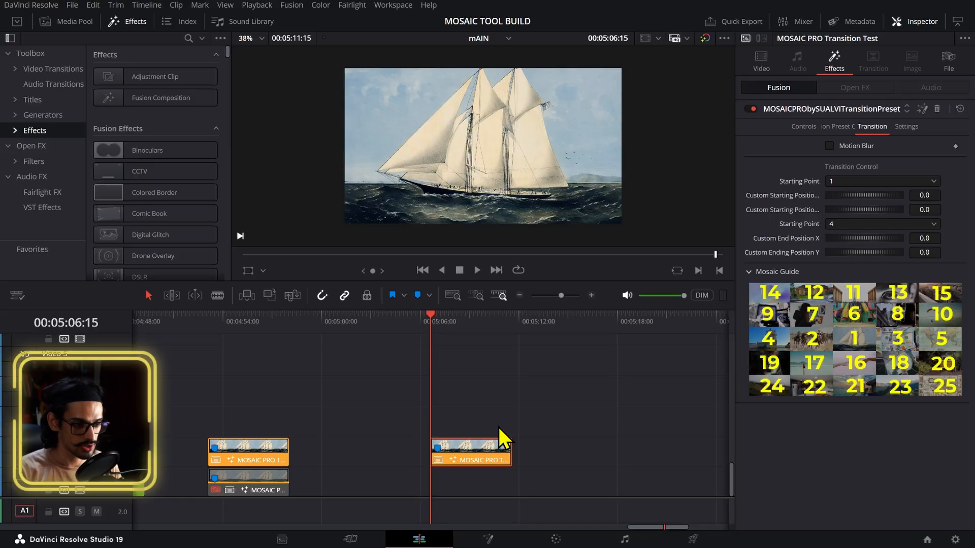
# Step: Move the transition clip up one track and play back the transition
pyautogui.moveTo(495, 449); pyautogui.dragTo(530, 428)
pyautogui.click(466, 322)
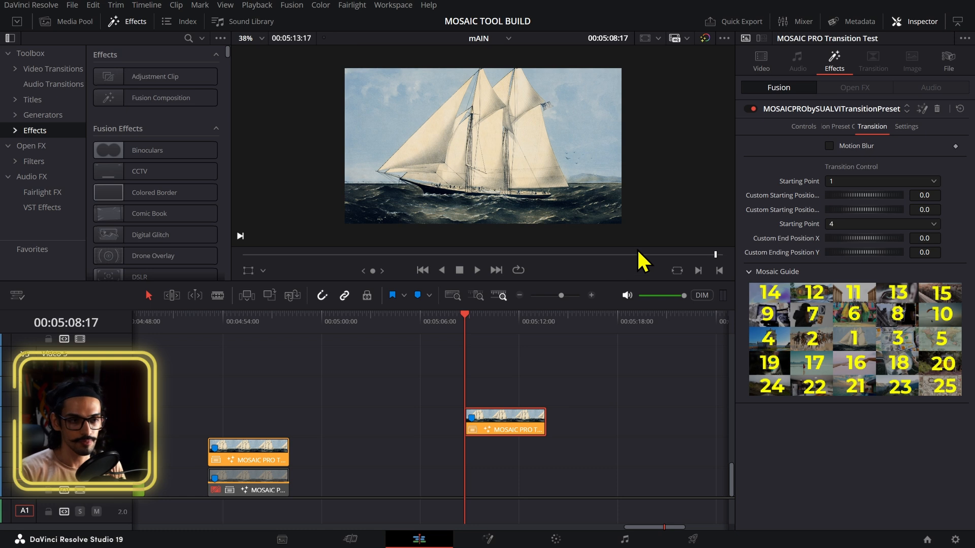
pyautogui.press('space')
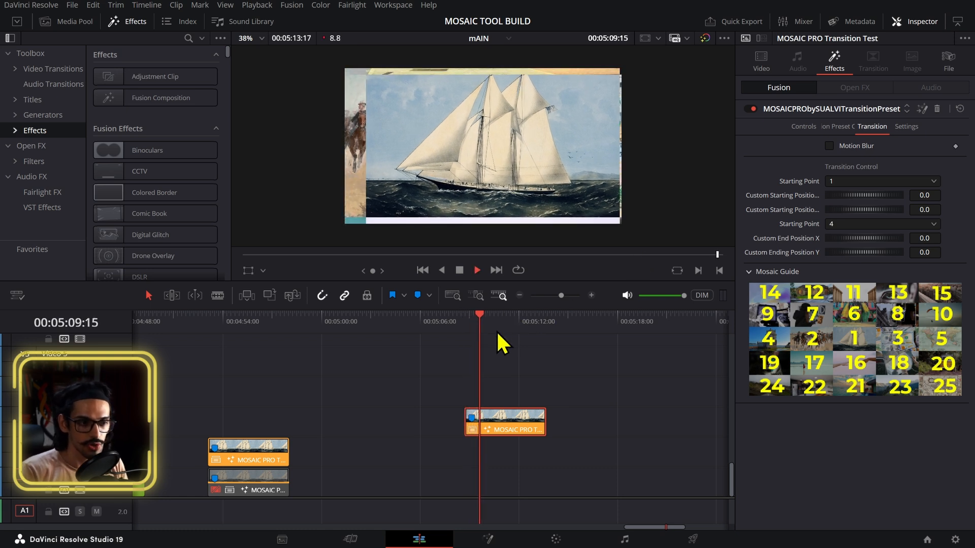
# Step: Open the mosaic transition's compound clip in its own timeline
pyautogui.hotkey('ctrl', 'd')
pyautogui.press('Escape')
pyautogui.moveTo(487, 337); pyautogui.dragTo(549, 348)
pyautogui.rightClick(489, 431)
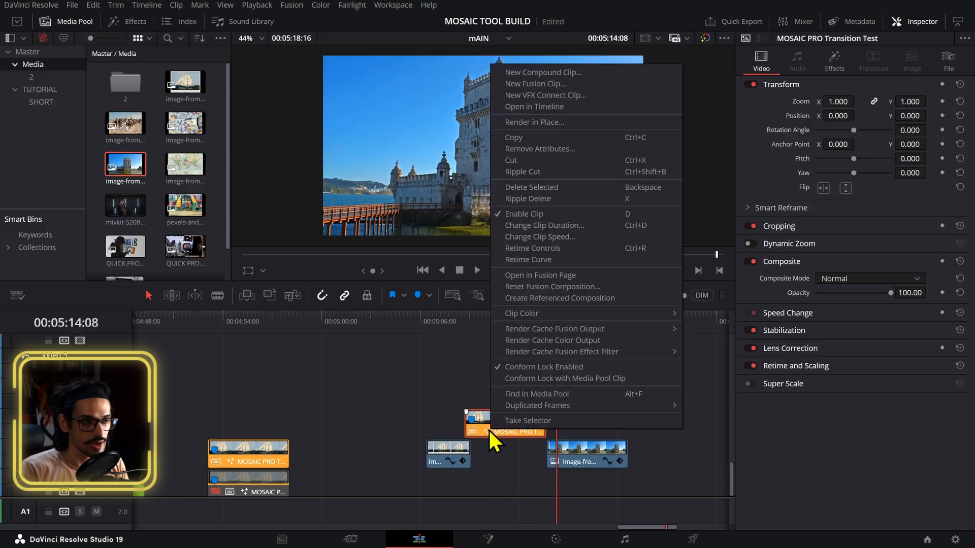
pyautogui.click(563, 108)
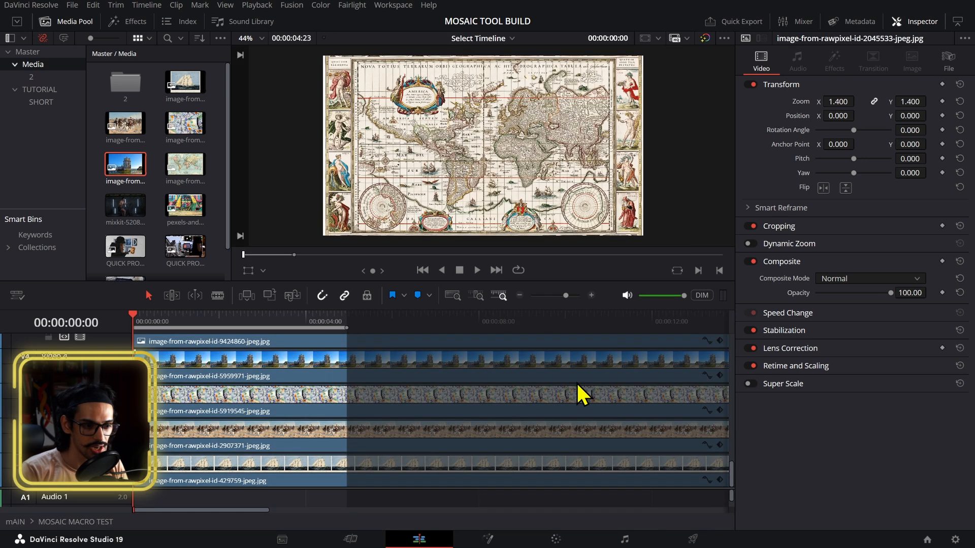
# Step: Copy the sailboat and tower image clips from the compound clip and paste them into the mAIN timeline
pyautogui.click(234, 482)
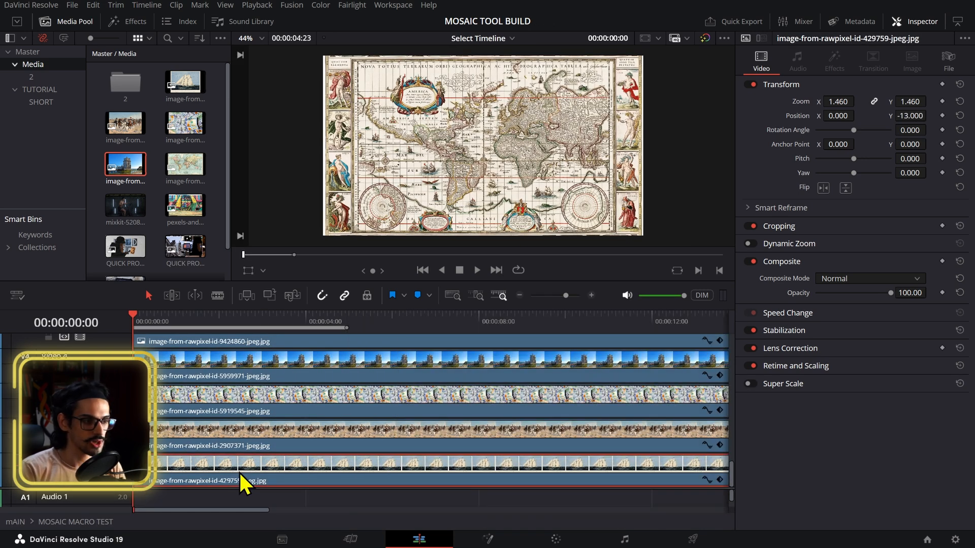
pyautogui.keyDown('shift'); pyautogui.click(255, 378); pyautogui.keyUp('shift')
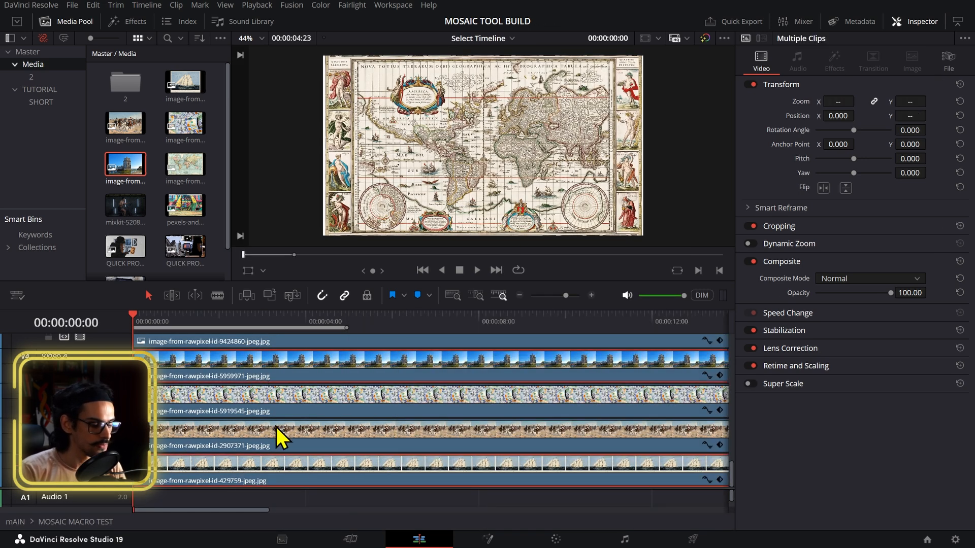
pyautogui.click(511, 39)
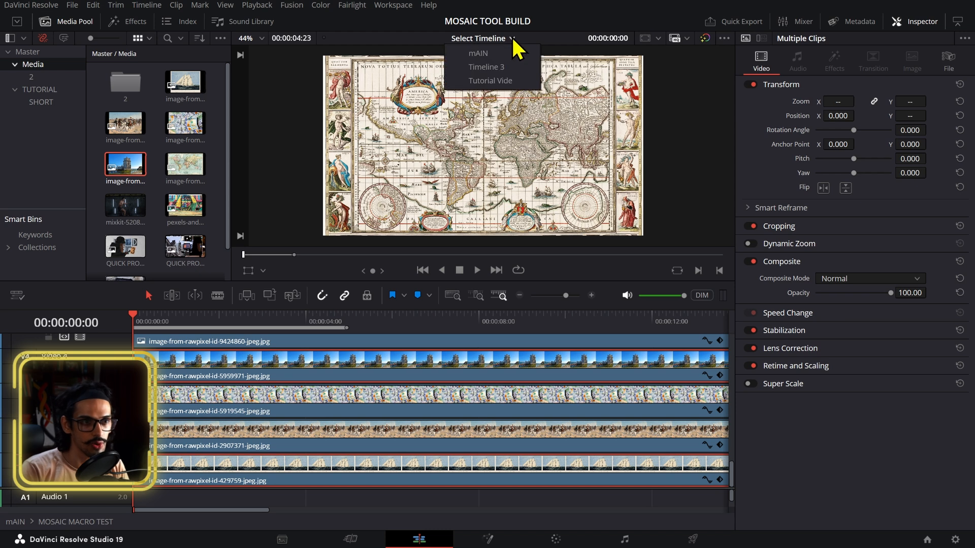
pyautogui.click(480, 53)
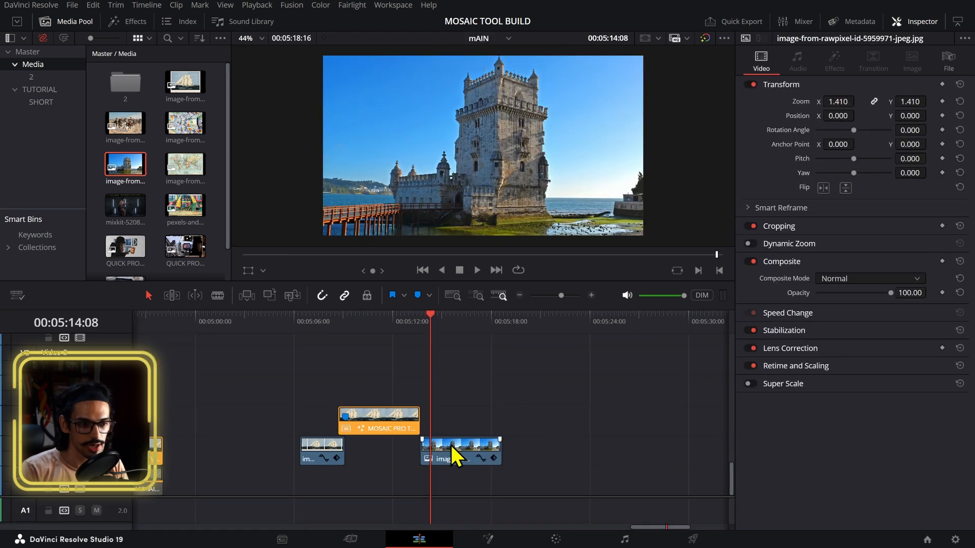
pyautogui.click(518, 326)
pyautogui.hotkey('ctrl', 'v')
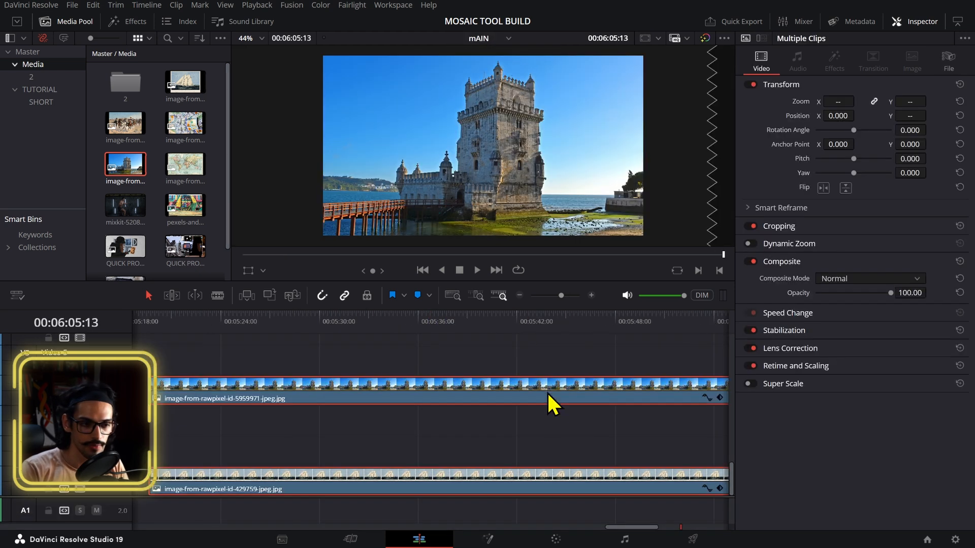
# Step: Arrange the pasted clips on the track below the mosaic transition, sailboat before it and tower after it
pyautogui.scroll(-5, 557, 465)
pyautogui.scroll(2, 309, 420)
pyautogui.moveTo(312, 402); pyautogui.dragTo(321, 403)
pyautogui.click(309, 417)
pyautogui.click(311, 399)
pyautogui.moveTo(313, 478); pyautogui.dragTo(259, 448)
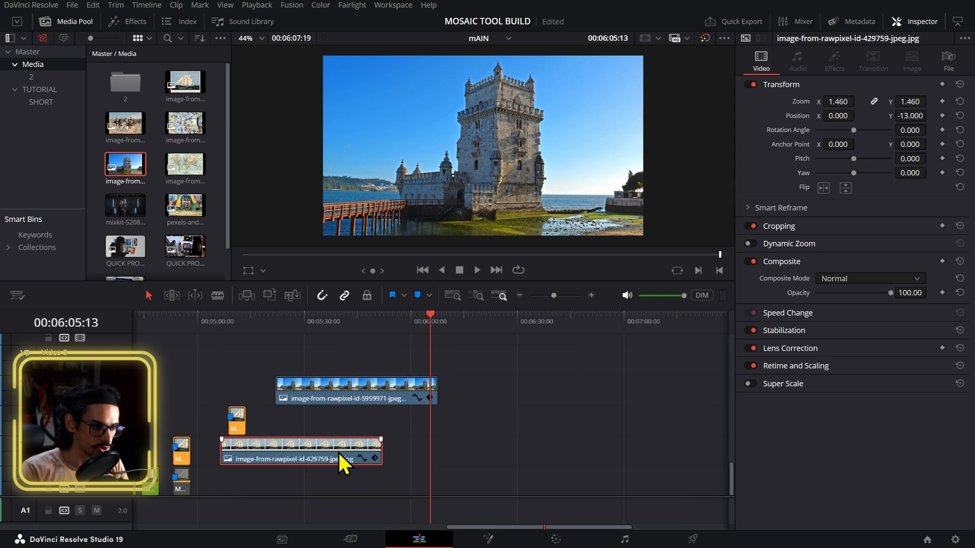
pyautogui.moveTo(380, 446); pyautogui.dragTo(228, 446)
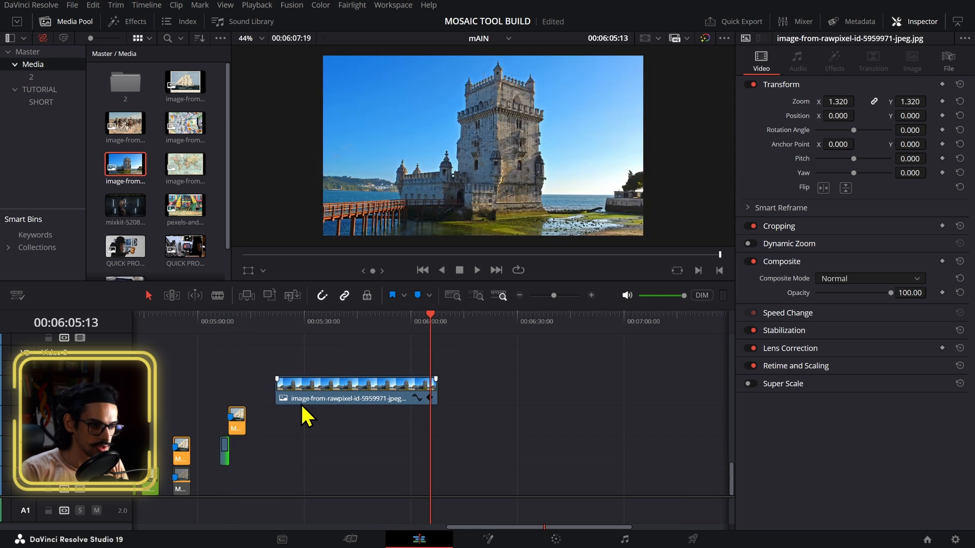
pyautogui.moveTo(303, 401); pyautogui.dragTo(275, 449)
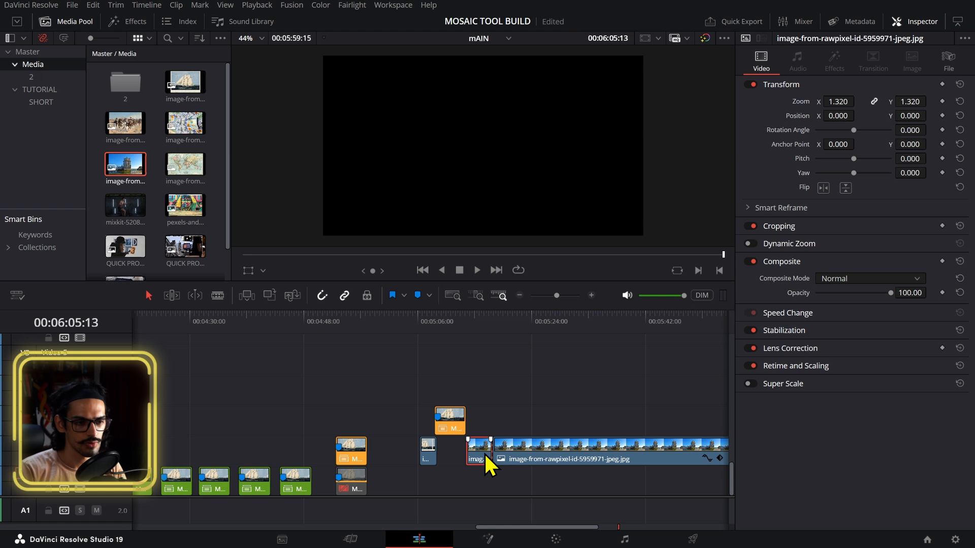
pyautogui.click(509, 451)
pyautogui.press('Delete')
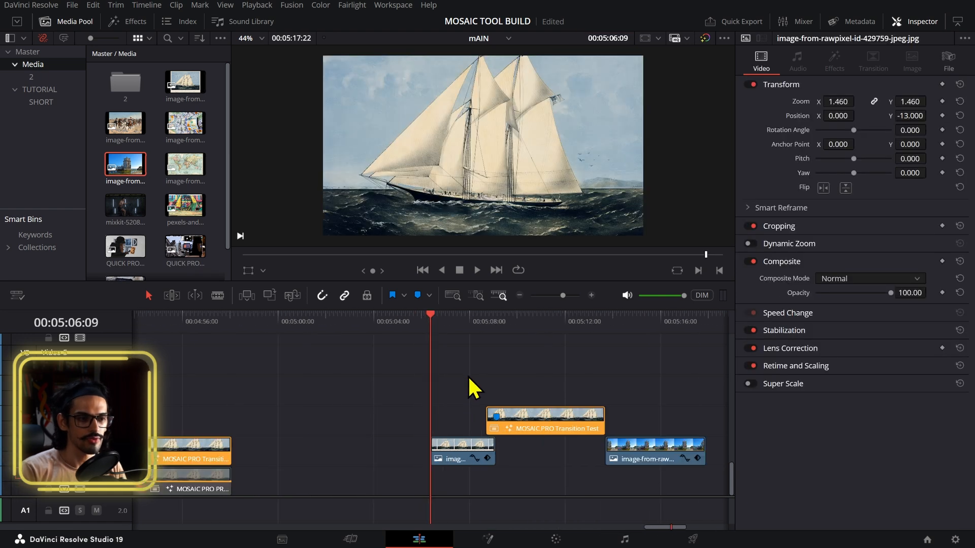
pyautogui.press('space')
pyautogui.moveTo(495, 416)
pyautogui.mouseDown()
pyautogui.moveTo(573, 416)
pyautogui.moveTo(495, 416)
pyautogui.mouseUp()
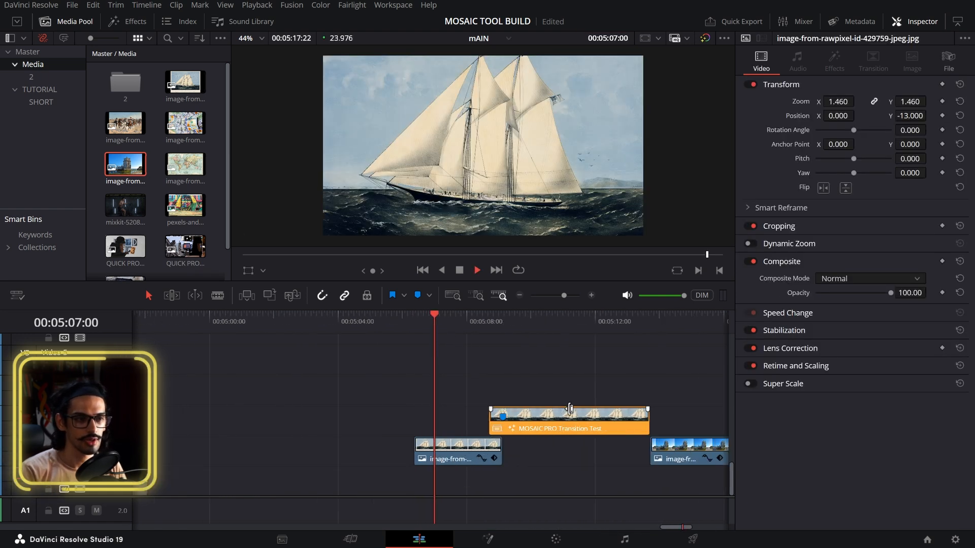
# Step: Scrub the playhead through the mosaic transition to preview it
pyautogui.hscroll(3, 641, 416)
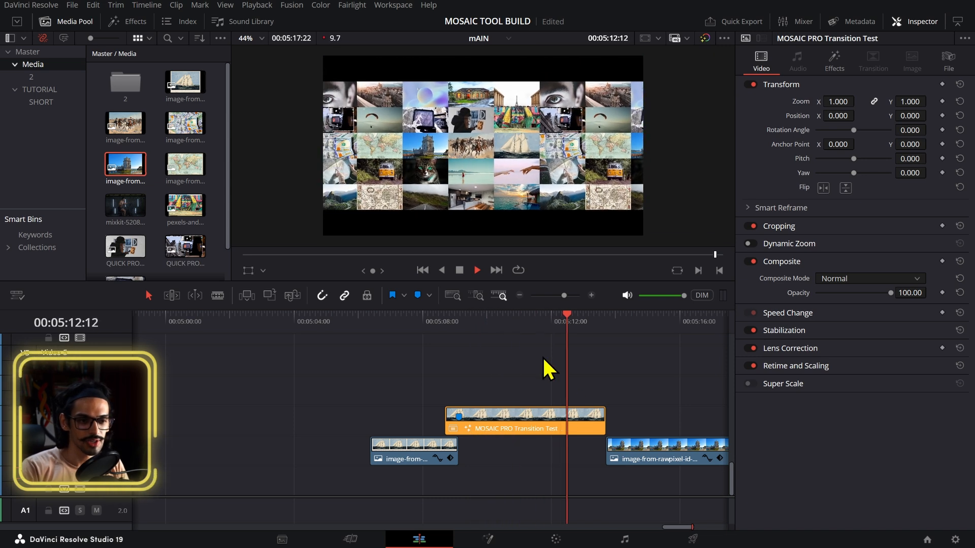
pyautogui.click(574, 315)
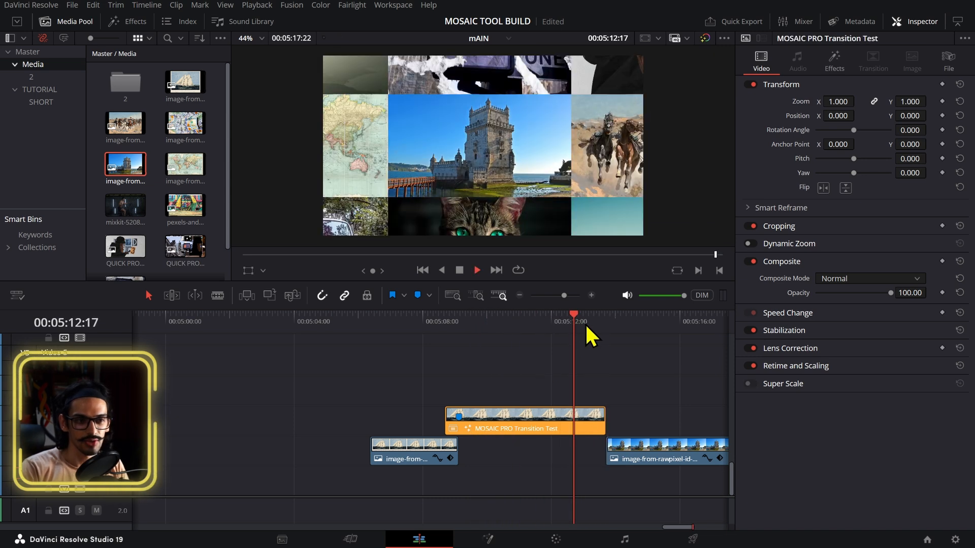
pyautogui.moveTo(584, 328); pyautogui.dragTo(634, 340)
# Step: Shorten the mosaic transition clip and move the tower clip left so it starts where the transition ends
pyautogui.click(679, 444)
pyautogui.click(569, 412)
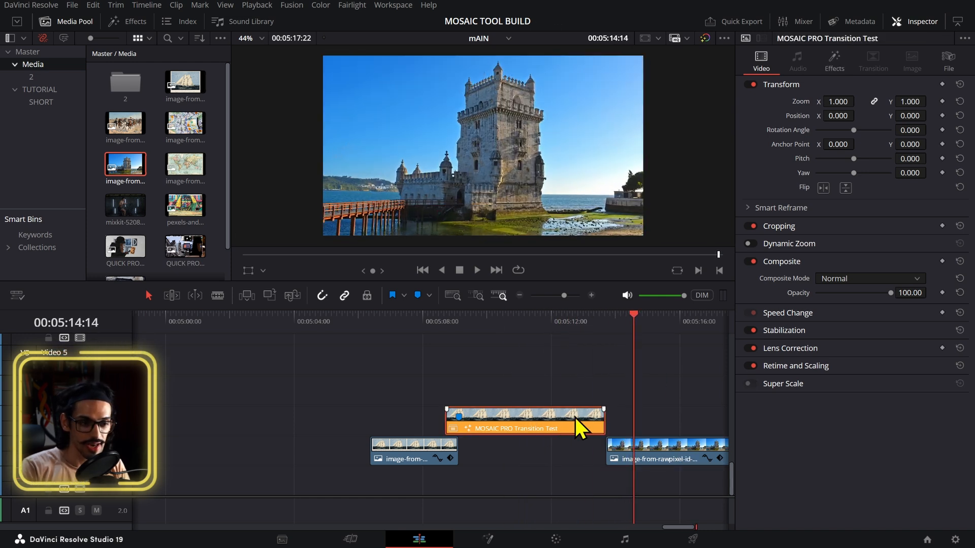
pyautogui.moveTo(603, 422); pyautogui.dragTo(497, 424)
pyautogui.moveTo(623, 451); pyautogui.dragTo(522, 452)
# Step: Play back the shortened transition between the sailboat and tower clips
pyautogui.click(440, 323)
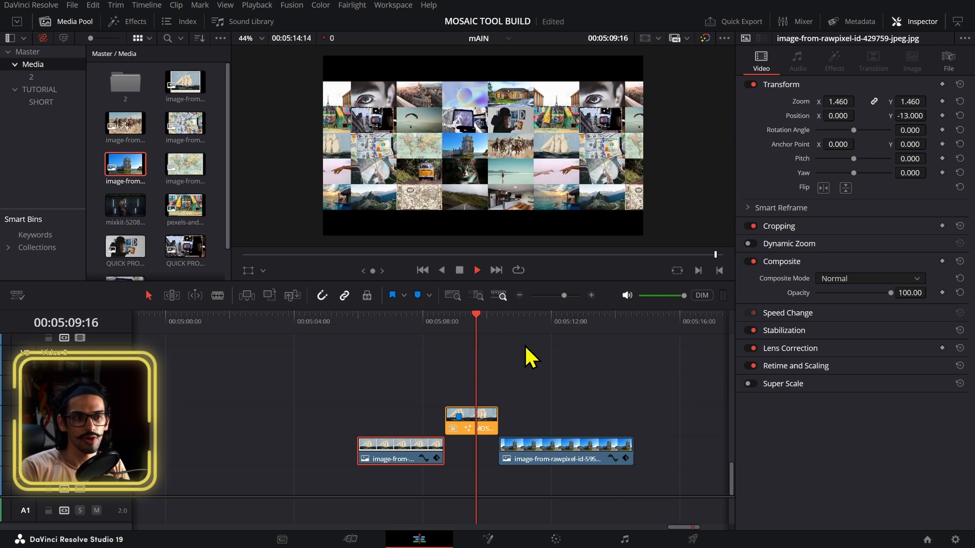
pyautogui.press('space')
pyautogui.click(468, 322)
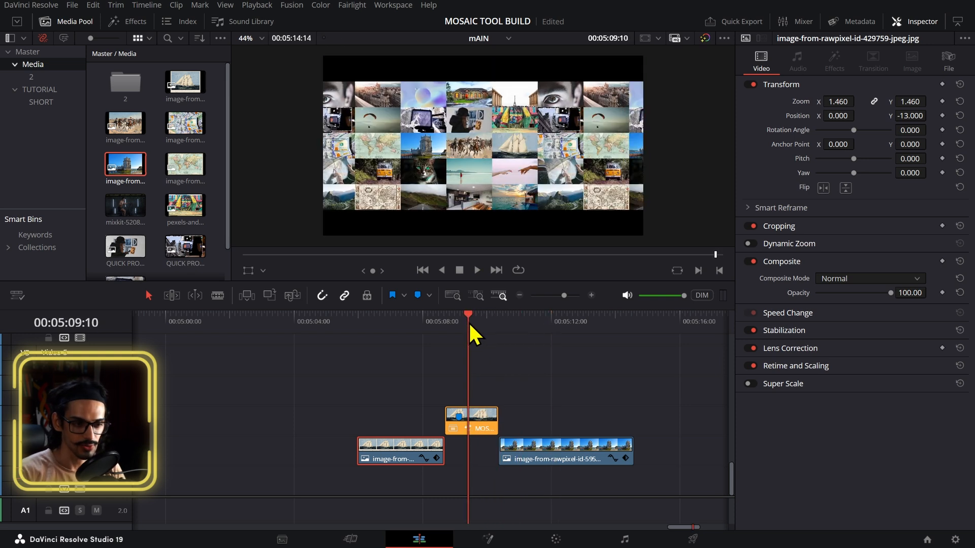